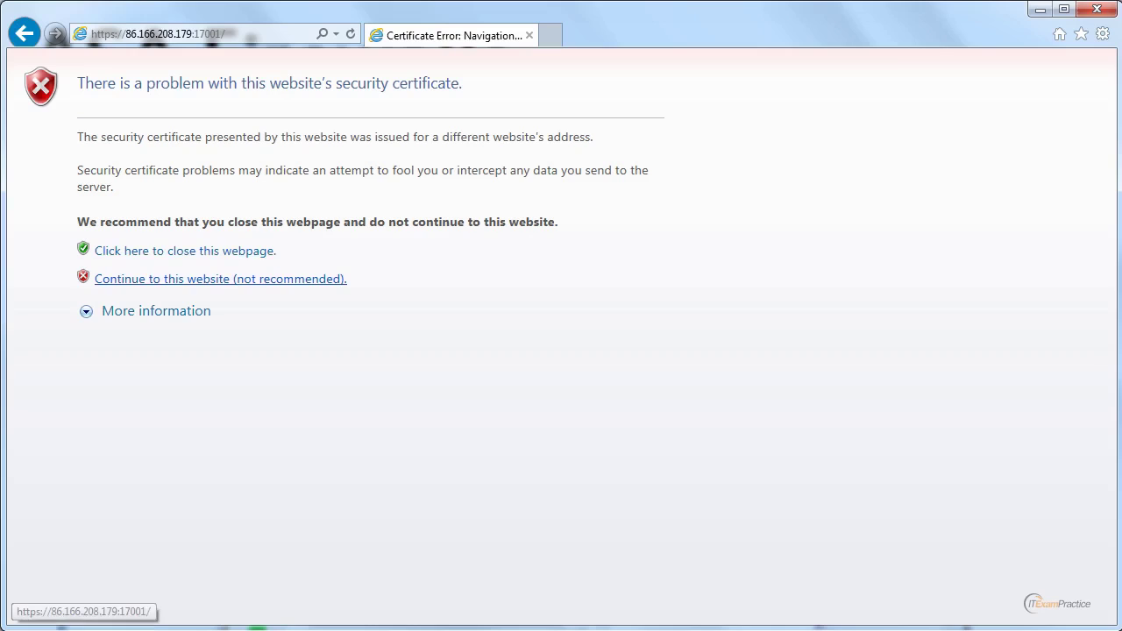
{"action": "left_click", "coordinate": [219, 279]}
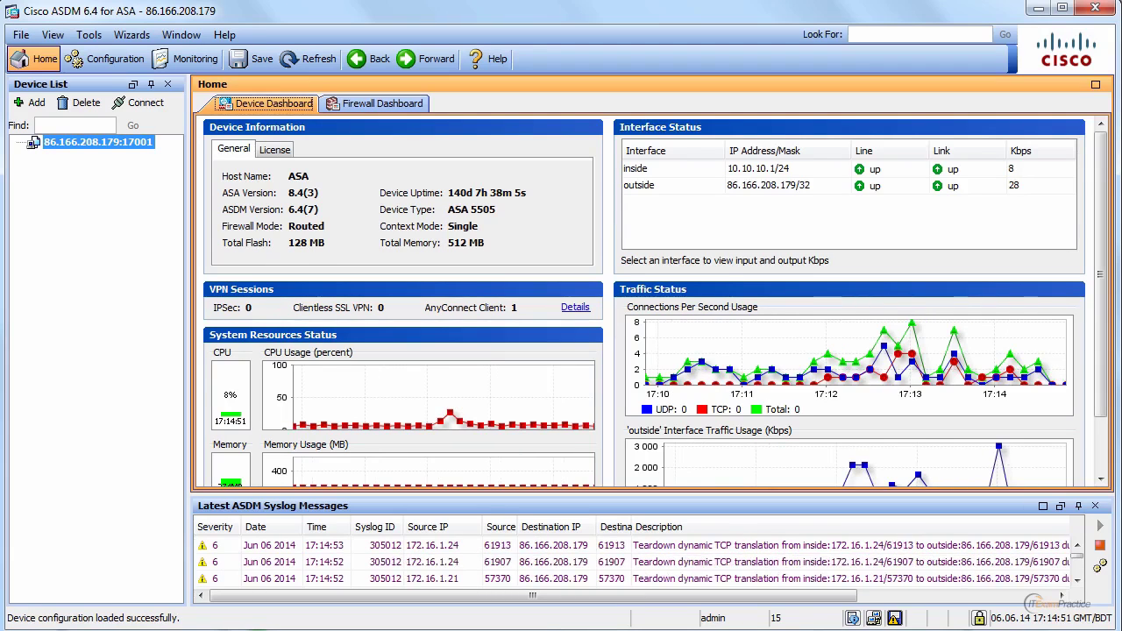
Switch to Cisco ASDM, hide the device list, and review the license details, outside interface status and latest syslog entry.
{"action": "left_click", "coordinate": [167, 84]}
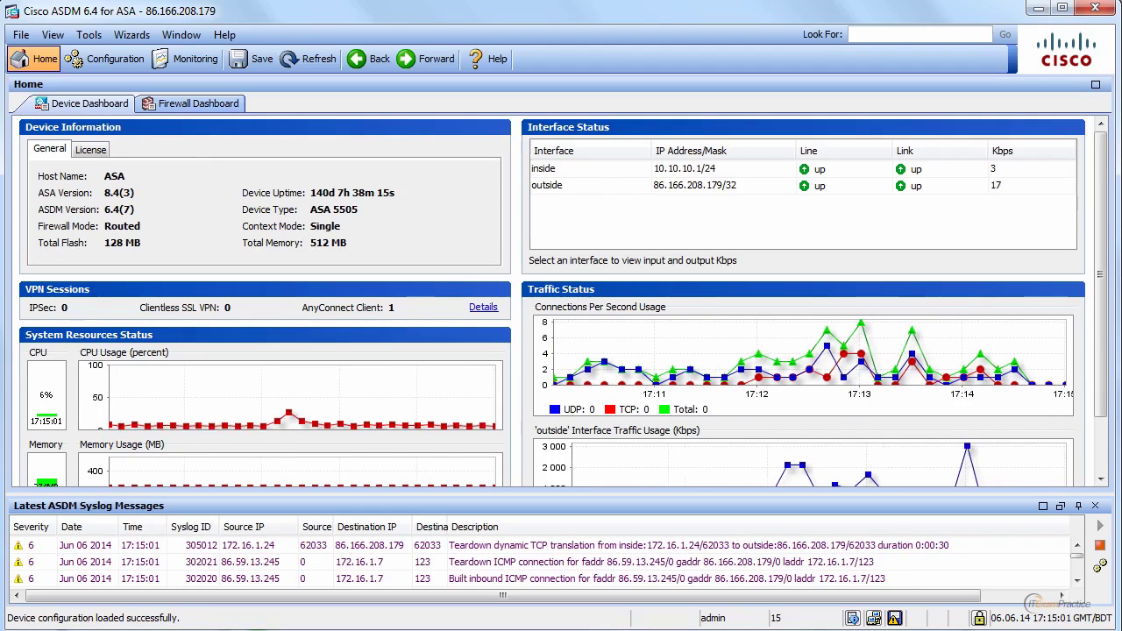
{"action": "left_click", "coordinate": [90, 149]}
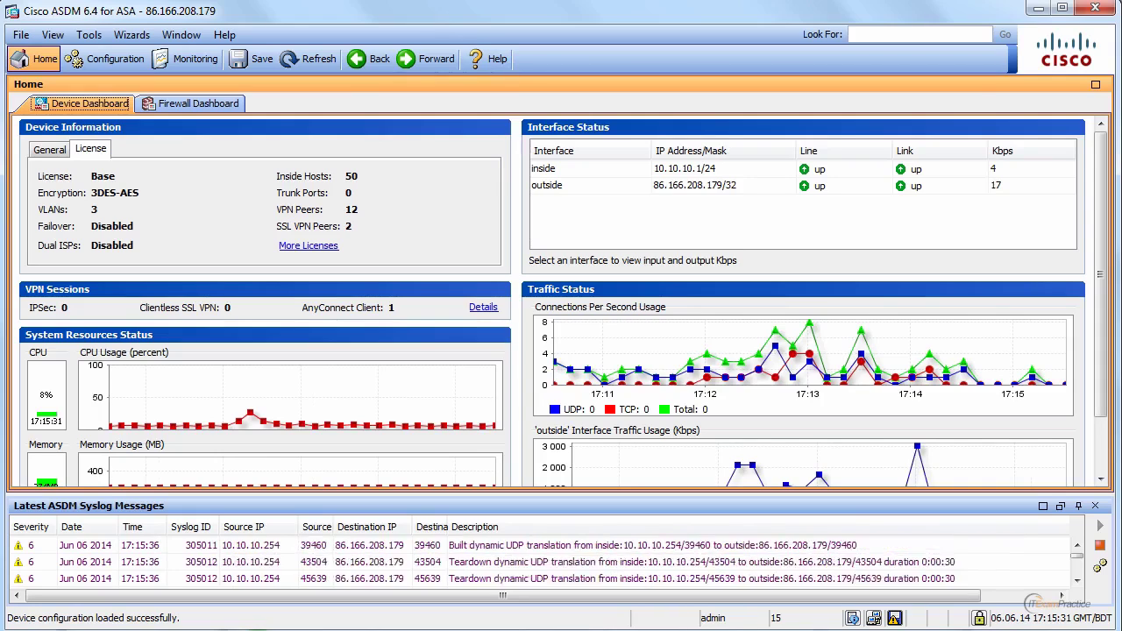
{"action": "left_click", "coordinate": [694, 185]}
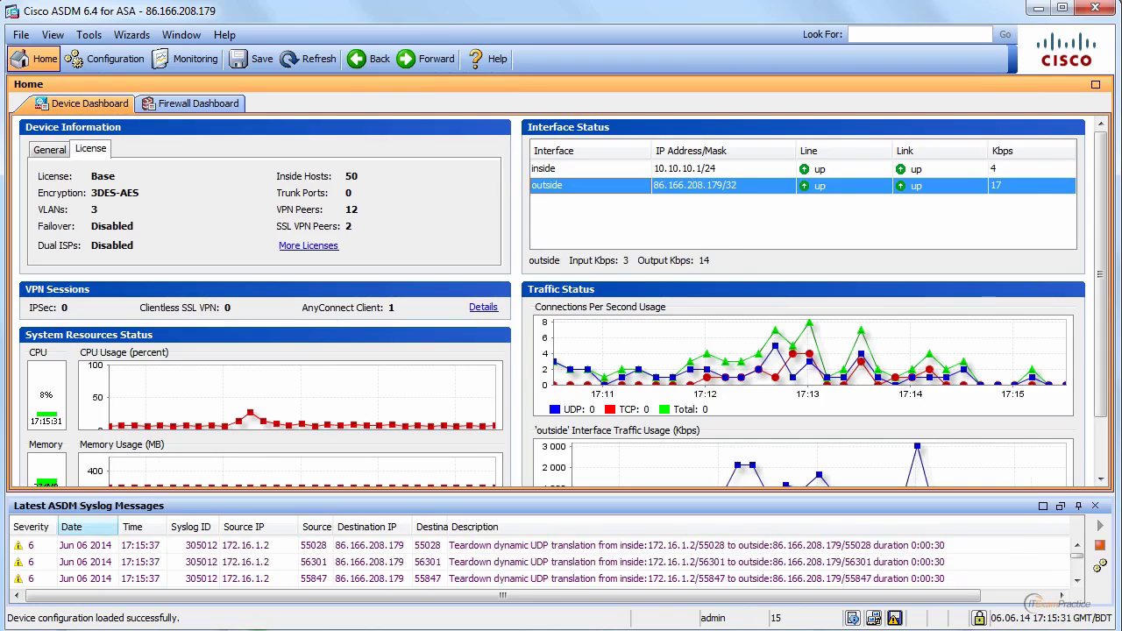
{"action": "left_click", "coordinate": [247, 545]}
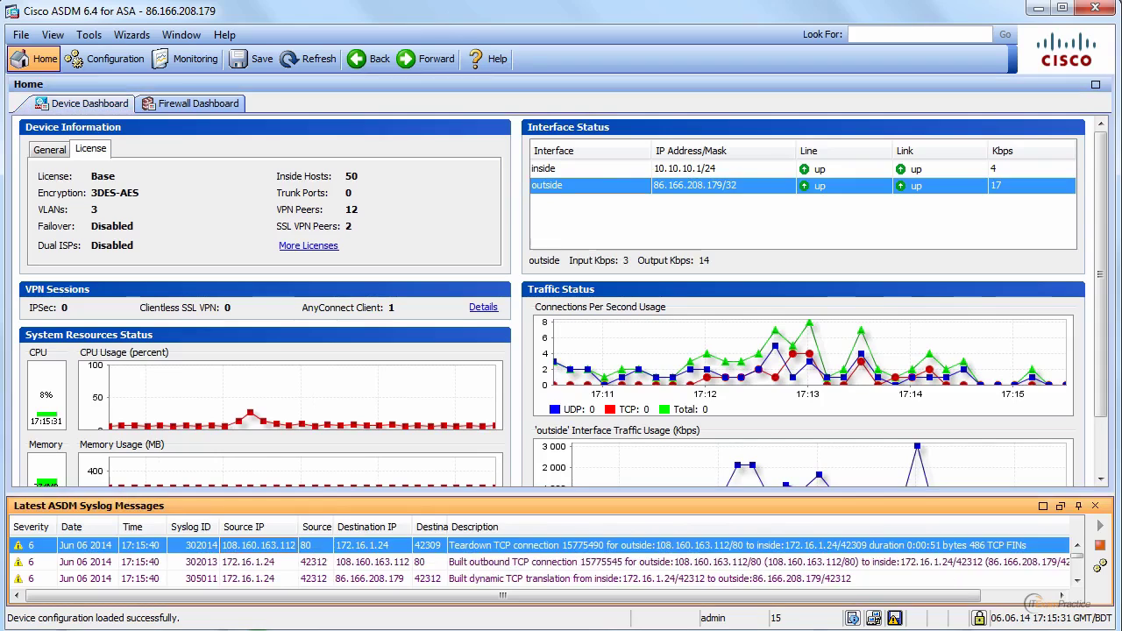
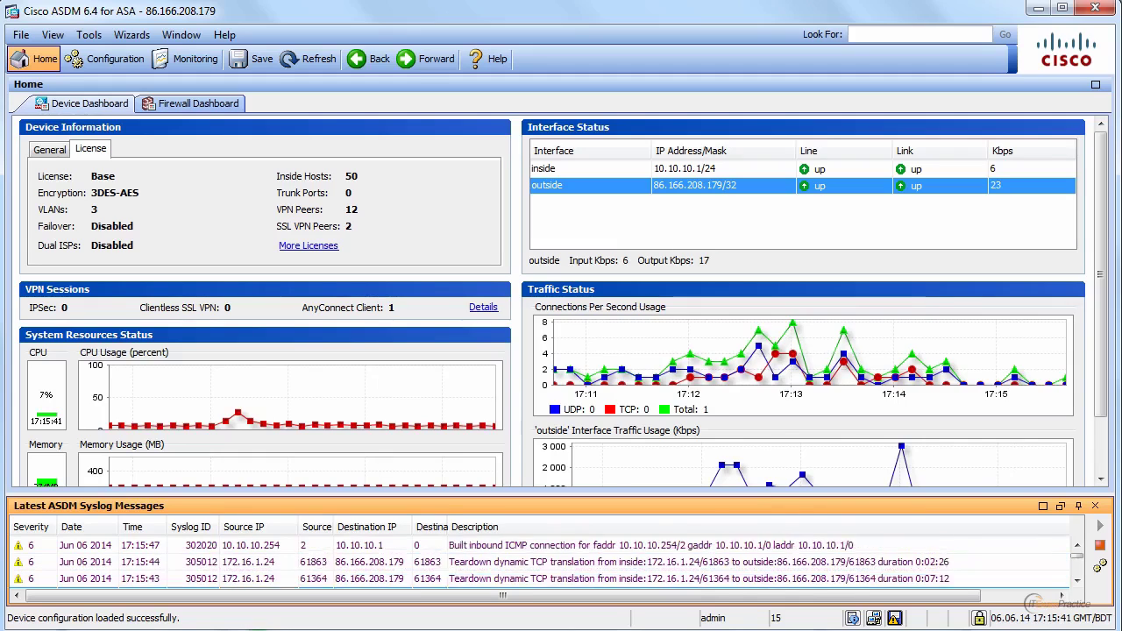
Open the Real-Time Log Viewer from the logging monitoring section and widen its window.
{"action": "left_click", "coordinate": [186, 58]}
{"action": "left_click", "coordinate": [54, 563]}
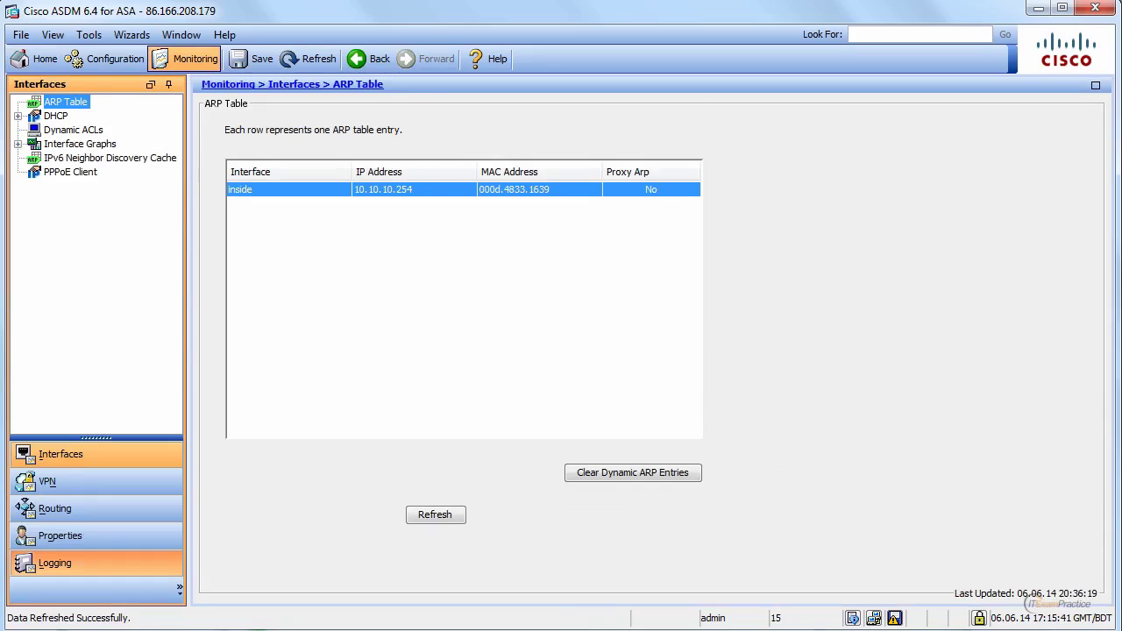
{"action": "left_click", "coordinate": [424, 347]}
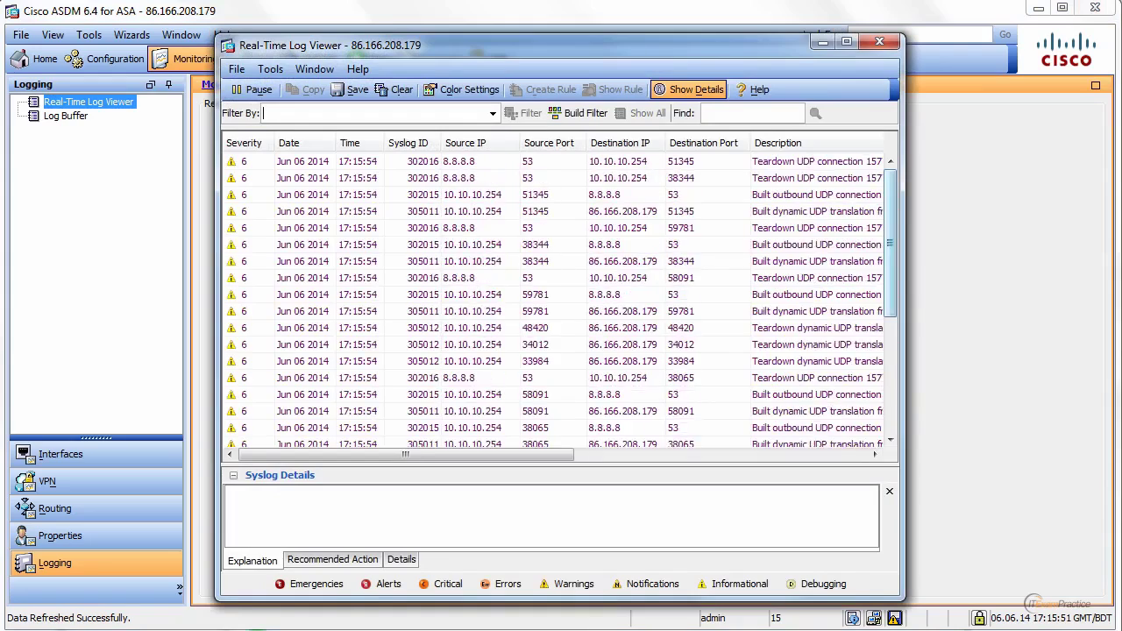
{"action": "left_click_drag", "start_coordinate": [902, 315], "coordinate": [1067, 315]}
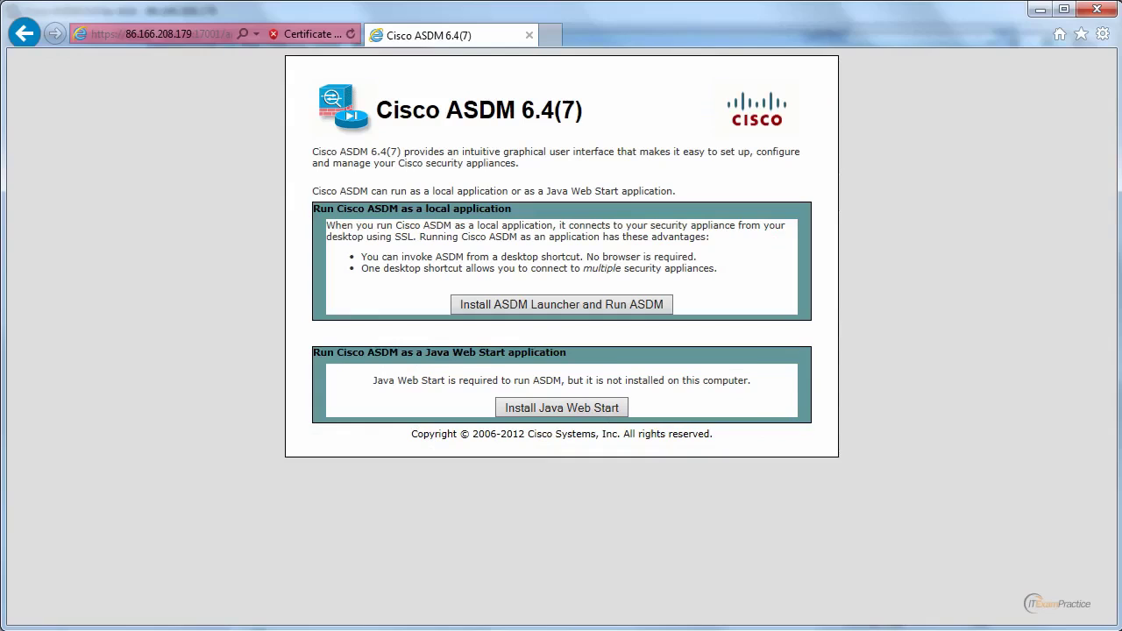
Switch to the browser, return to the SSL VPN logon page and submit username wifi with the account password.
{"action": "left_click", "coordinate": [24, 34]}
{"action": "left_click", "coordinate": [24, 33]}
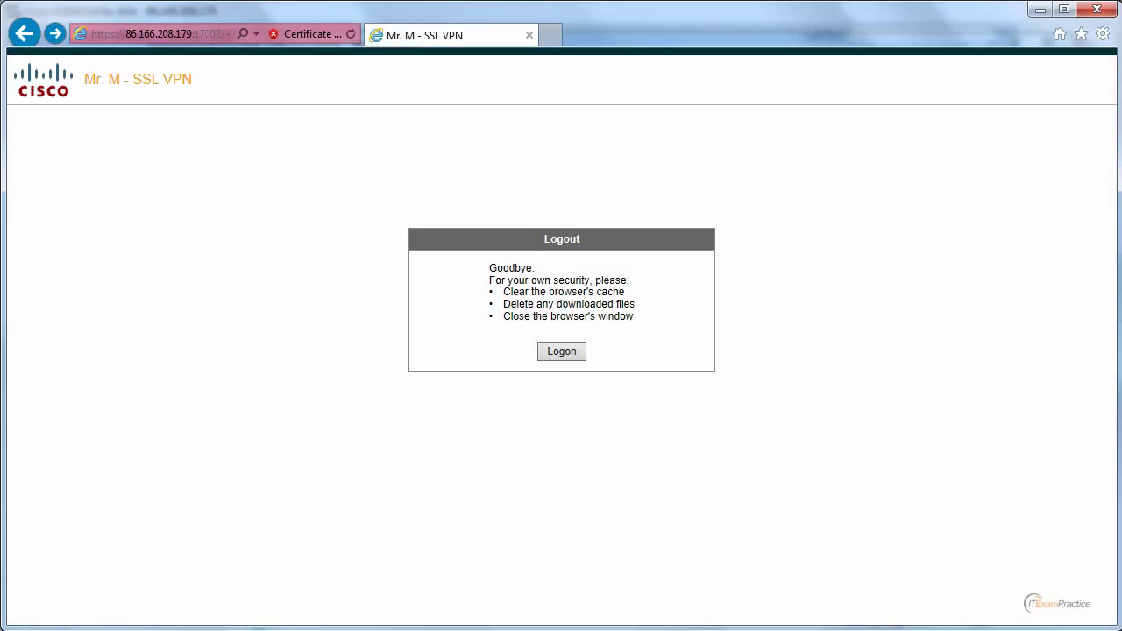
{"action": "left_click", "coordinate": [562, 350]}
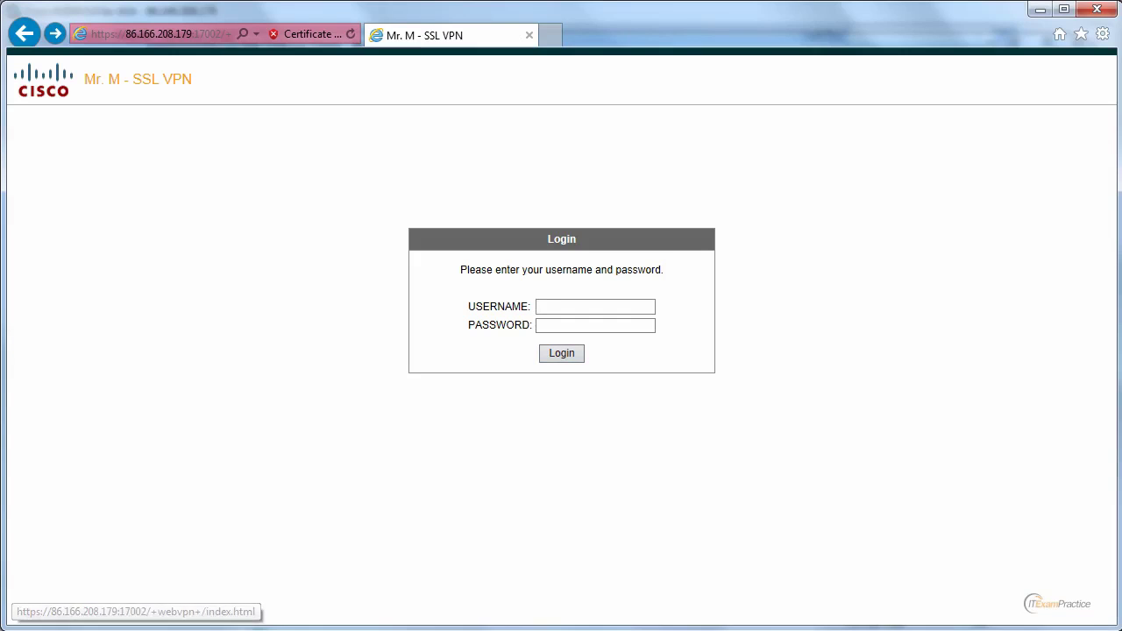
{"action": "type", "text": "wifi"}
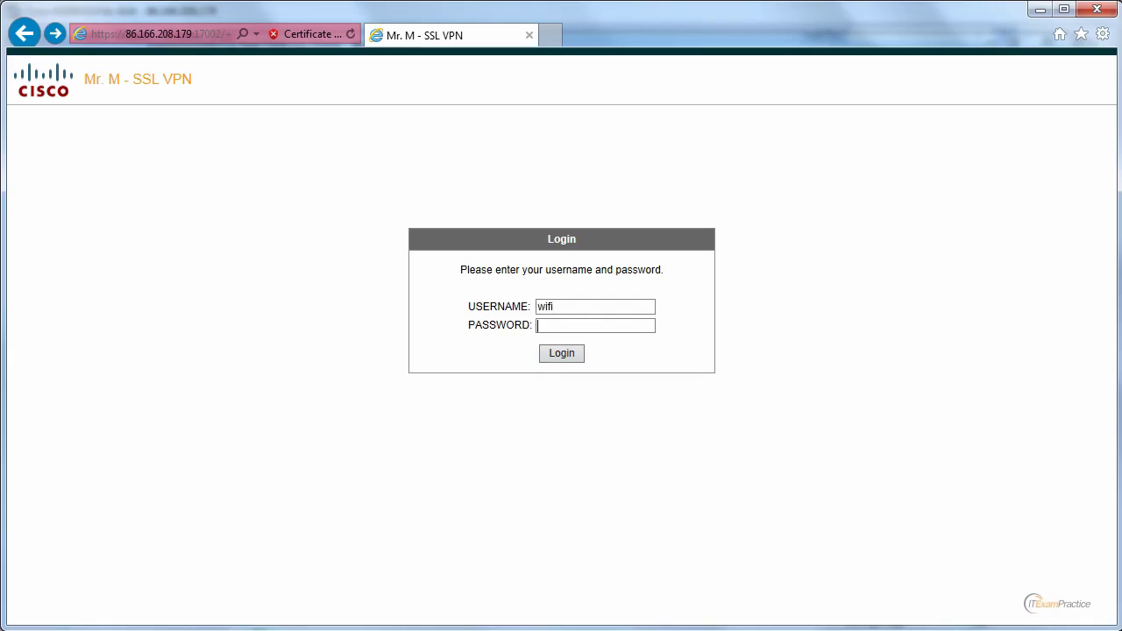
{"action": "type", "text": "••••••••••"}
{"action": "key", "text": "Return"}
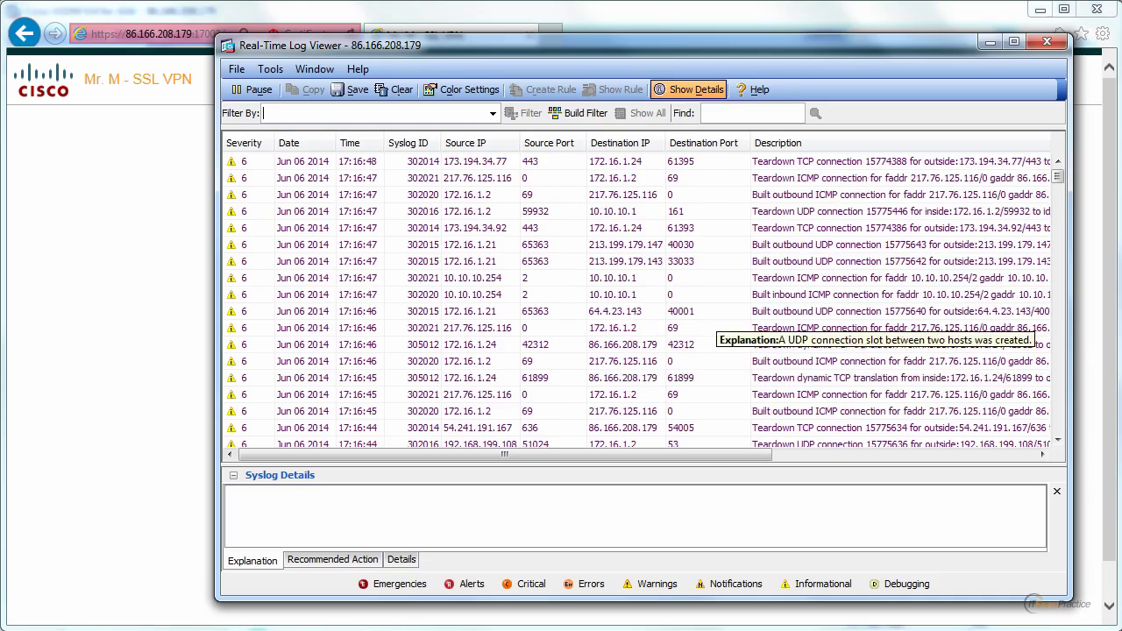
Pause the real-time log and inspect the WebVPN and AAA authentication rejection entries for user wifi with their full descriptions.
{"action": "left_click_drag", "start_coordinate": [1057, 176], "coordinate": [1057, 193]}
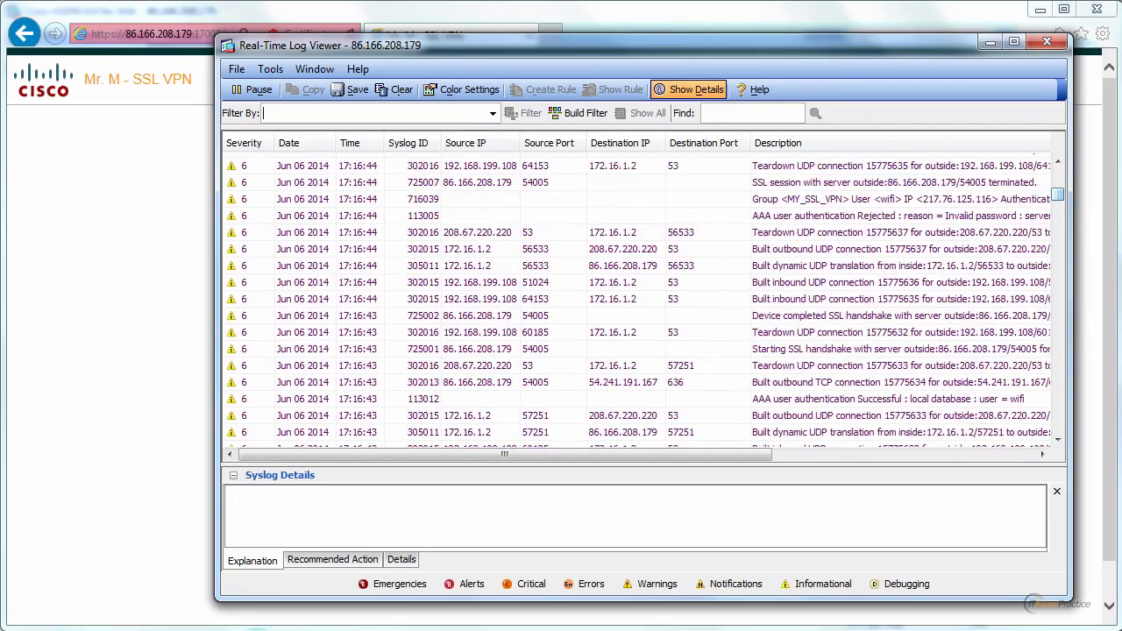
{"action": "left_click", "coordinate": [473, 199]}
{"action": "left_click", "coordinate": [251, 89]}
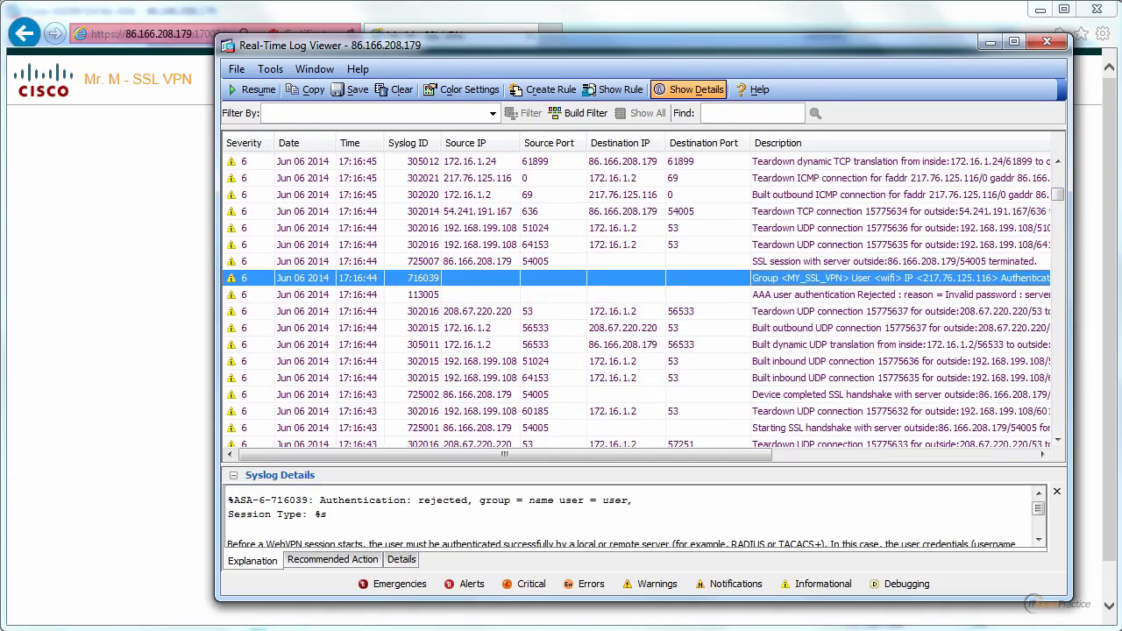
{"action": "left_click_drag", "start_coordinate": [504, 454], "coordinate": [675, 454]}
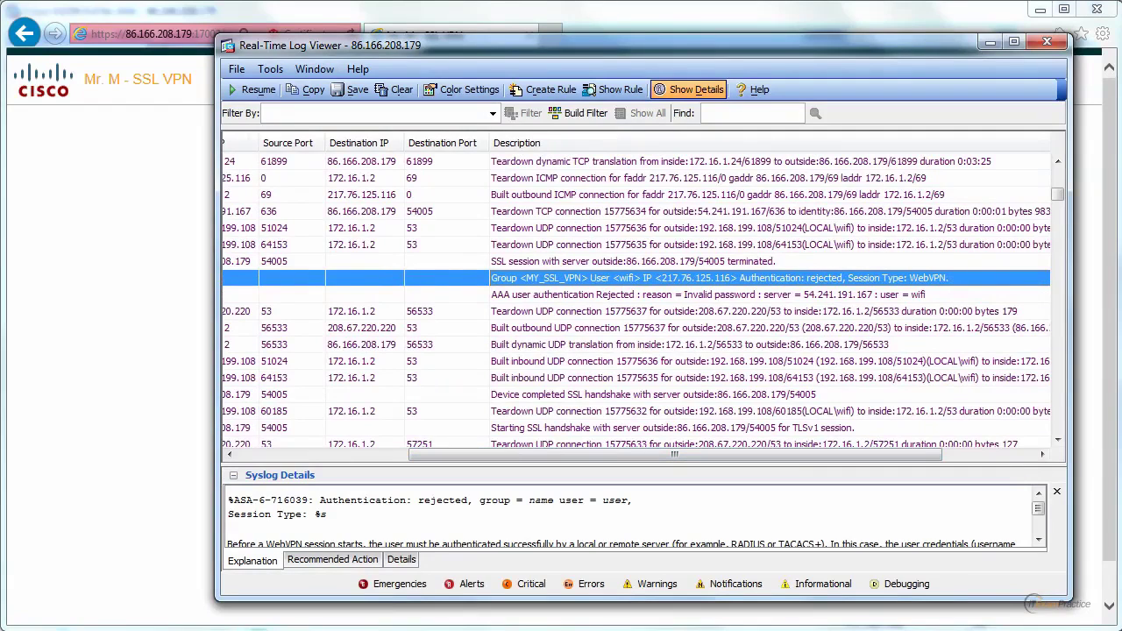
{"action": "left_click", "coordinate": [829, 292]}
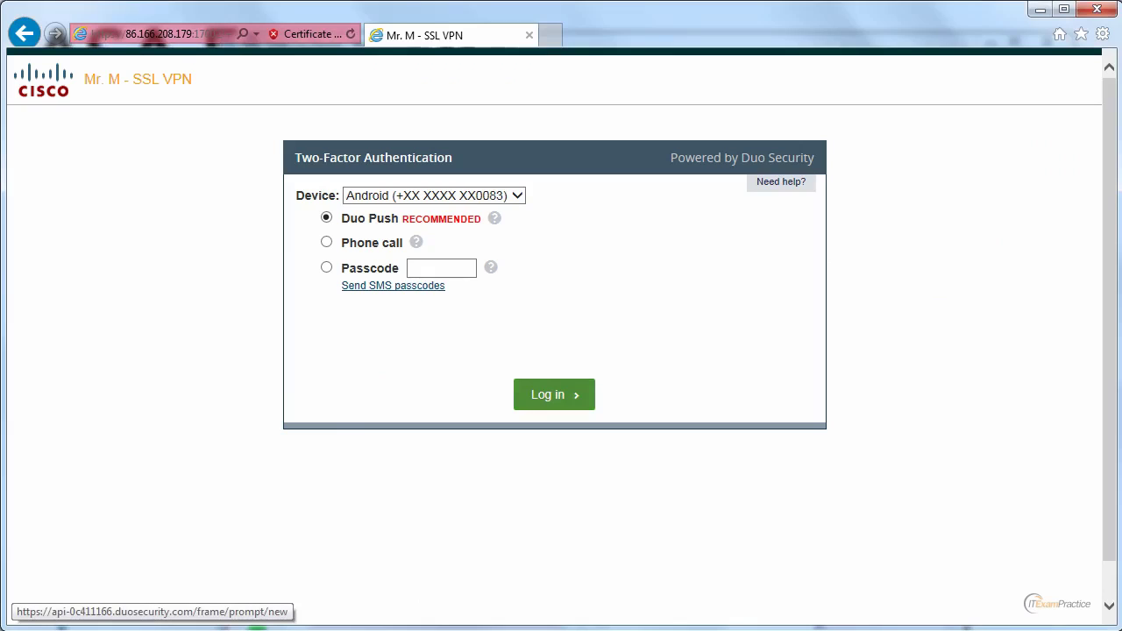
Complete the two-factor authentication in the browser with Duo Push and log out of the SSL VPN portal.
{"action": "left_click", "coordinate": [554, 395]}
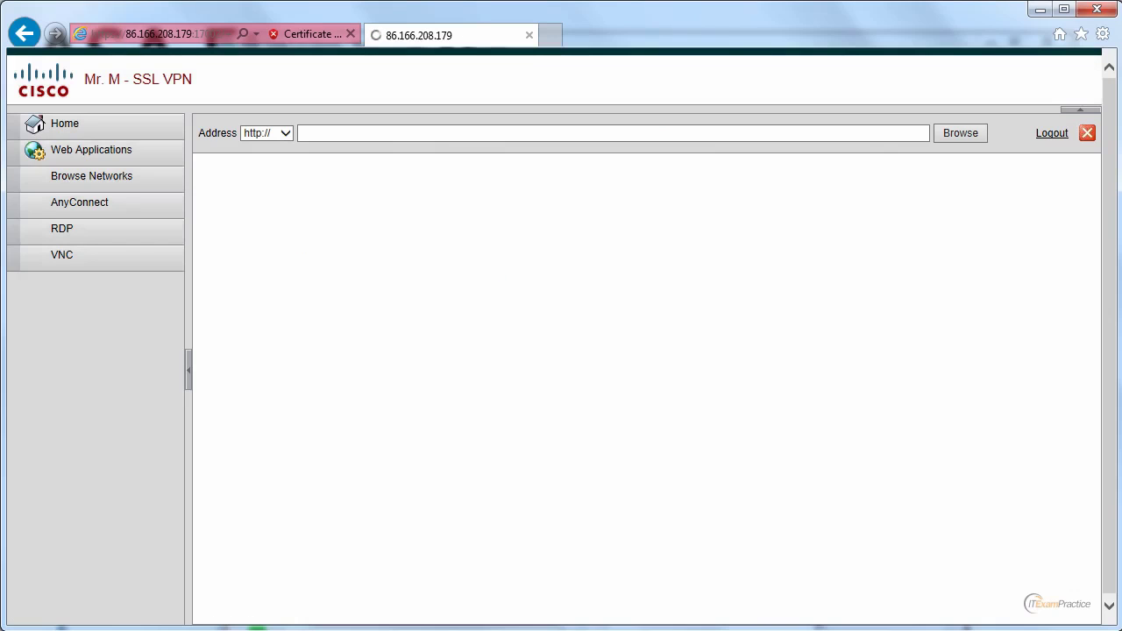
{"action": "left_click", "coordinate": [1051, 133]}
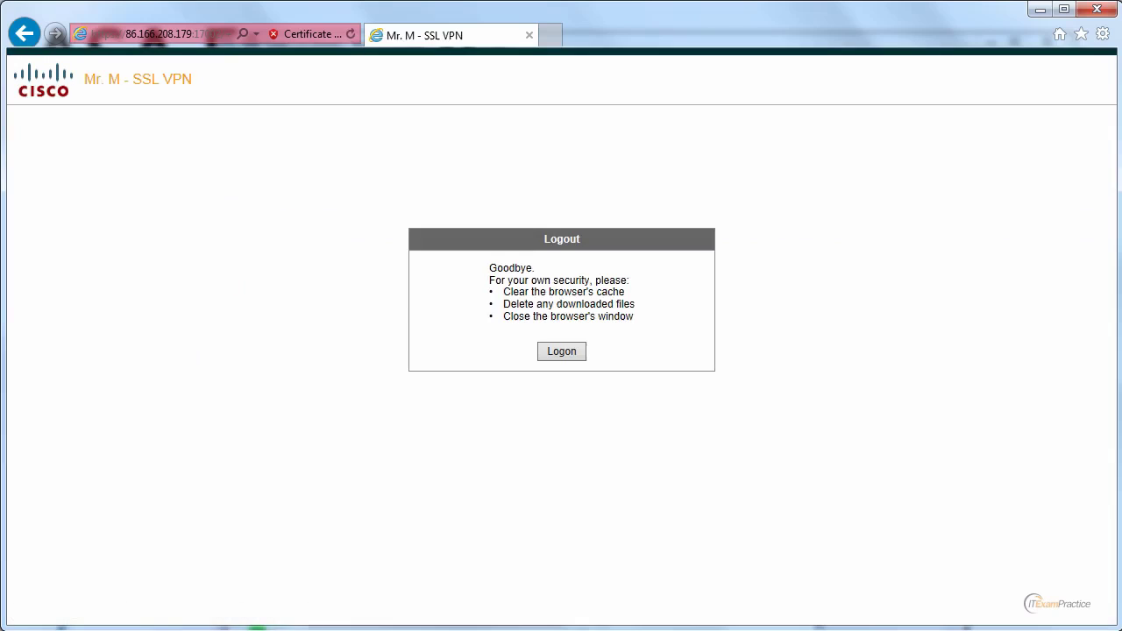
Switch back to the Real-Time Log Viewer, resume the log, clear its entries and filter them by ssl.
{"action": "key", "text": "alt+Tab"}
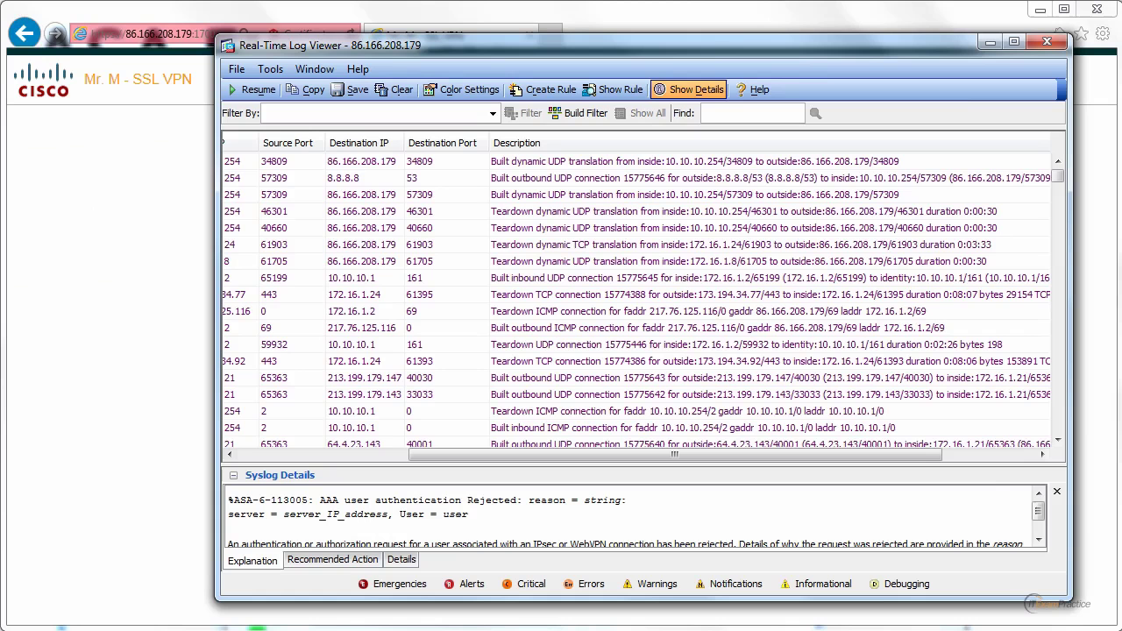
{"action": "left_click", "coordinate": [252, 89]}
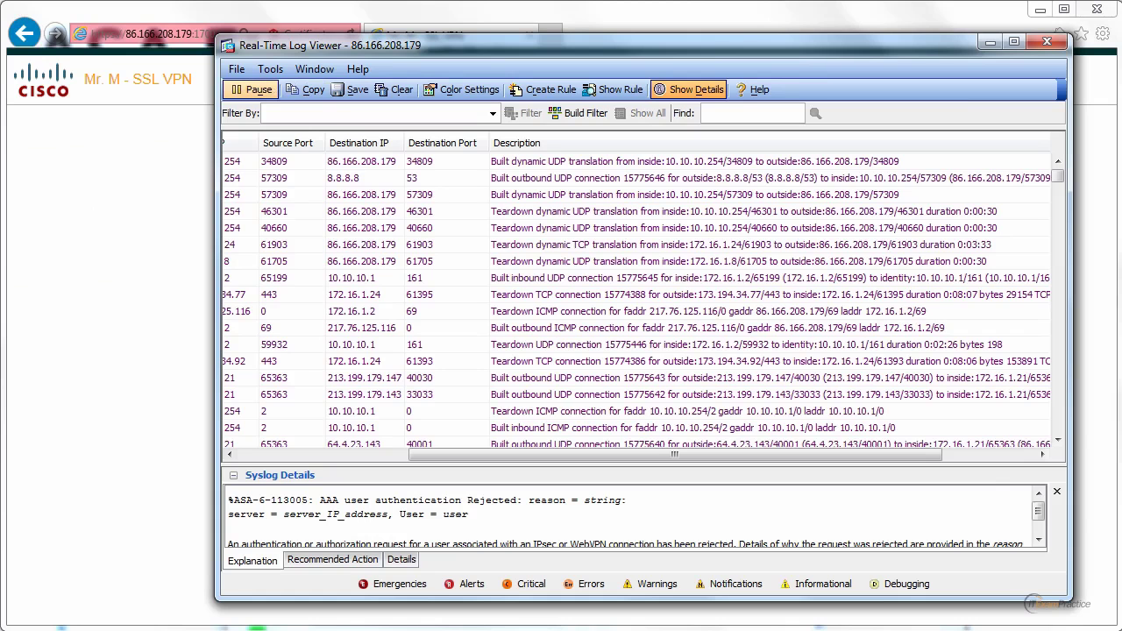
{"action": "left_click", "coordinate": [396, 89]}
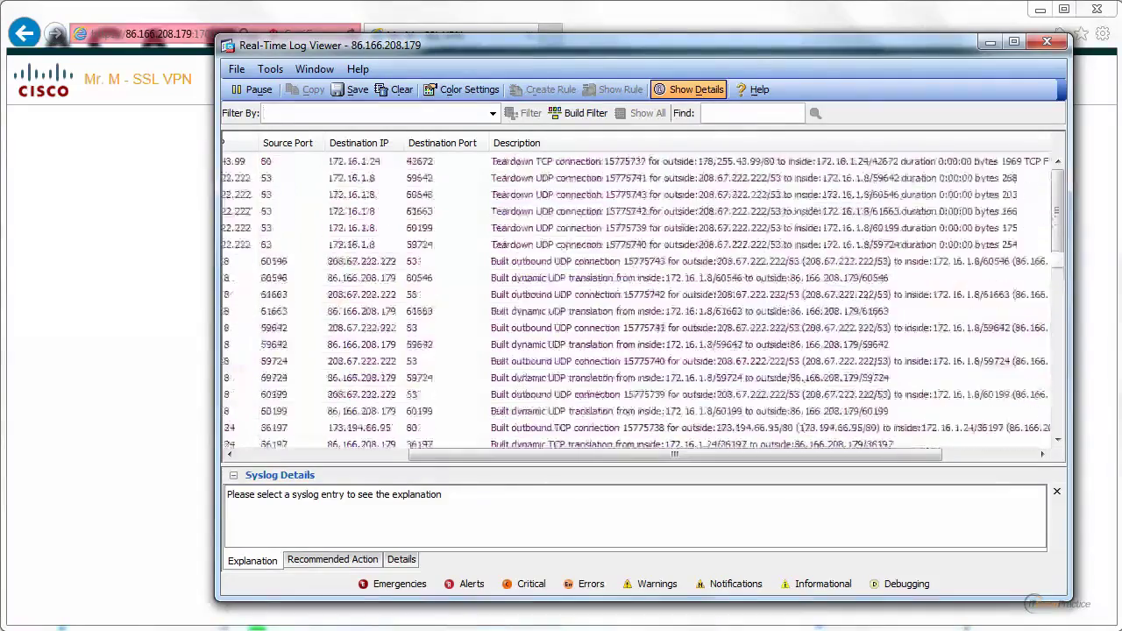
{"action": "type", "text": "ssl"}
{"action": "key", "text": "Return"}
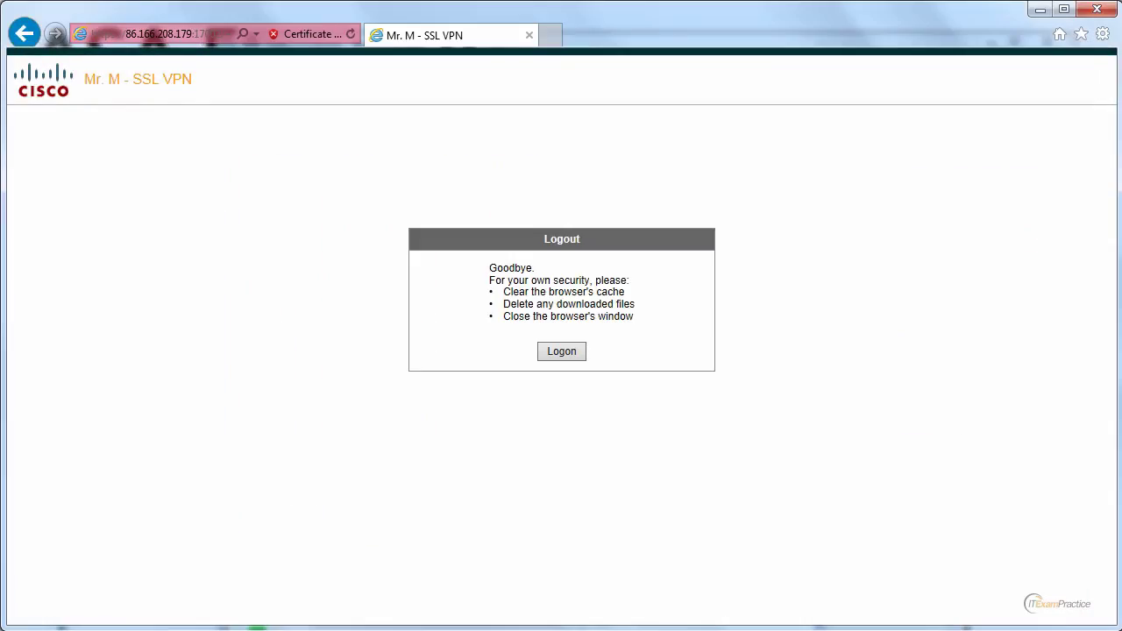
Log on to the SSL VPN again as wifi with the account password and inspect the authentication rejection entry in the filtered log.
{"action": "left_click", "coordinate": [561, 350]}
{"action": "type", "text": "wifi"}
{"action": "key", "text": "Tab"}
{"action": "type", "text": "*********"}
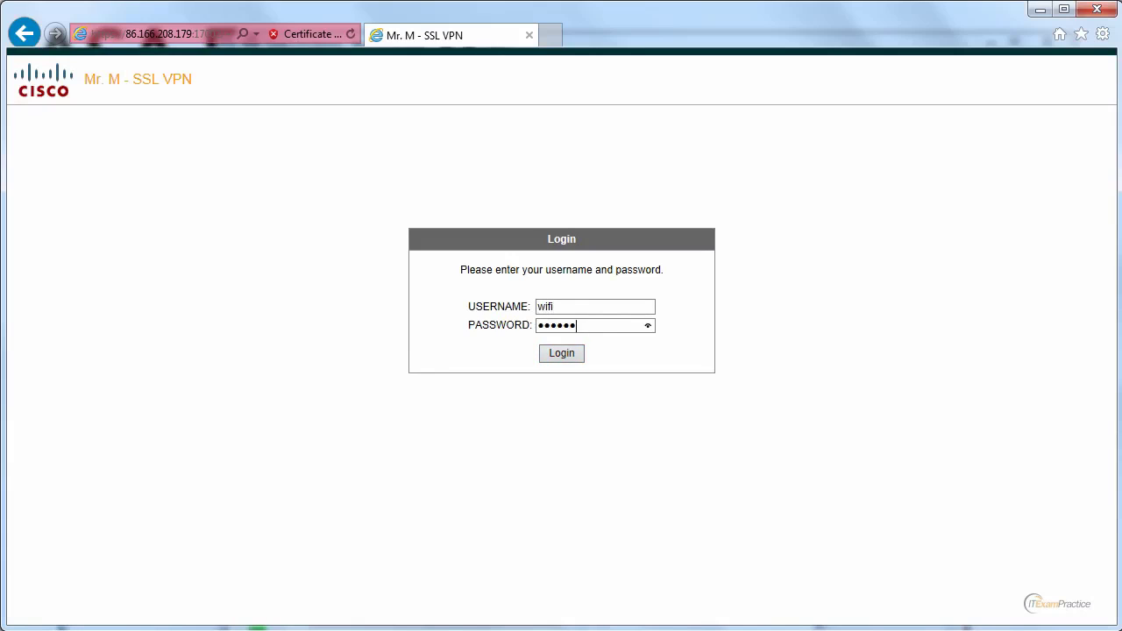
{"action": "key", "text": "Return"}
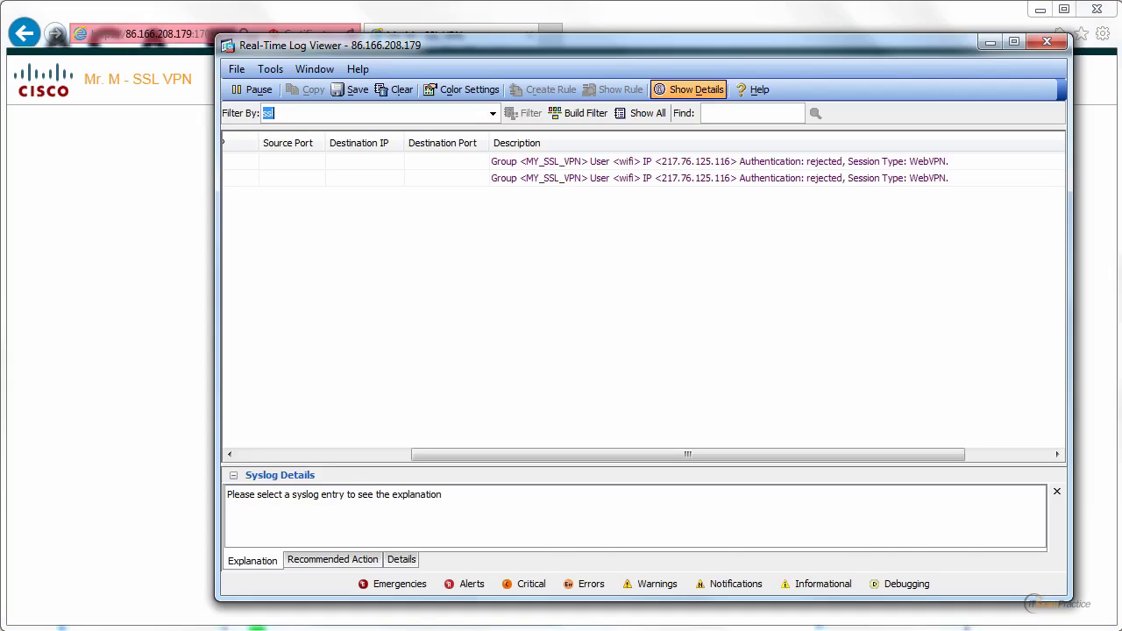
{"action": "left_click", "coordinate": [644, 161]}
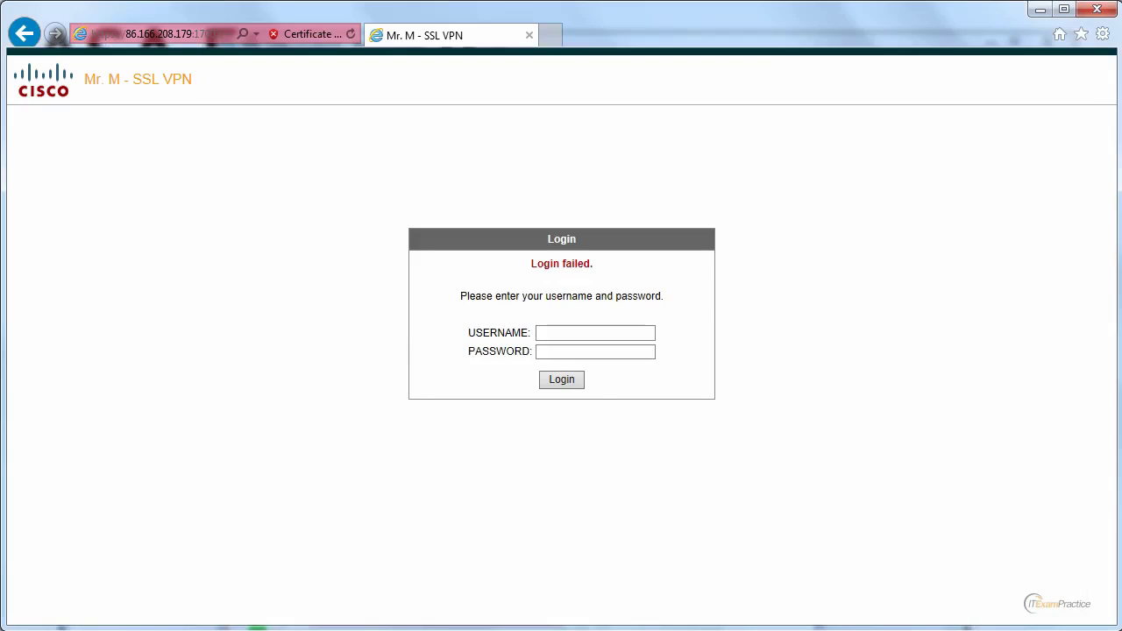
Retry the SSL VPN login in the browser with username wifi and the account password.
{"action": "left_click", "coordinate": [595, 333]}
{"action": "type", "text": "wifi"}
{"action": "key", "text": "Tab"}
{"action": "type", "text": "••••••••••"}
{"action": "key", "text": "Return"}
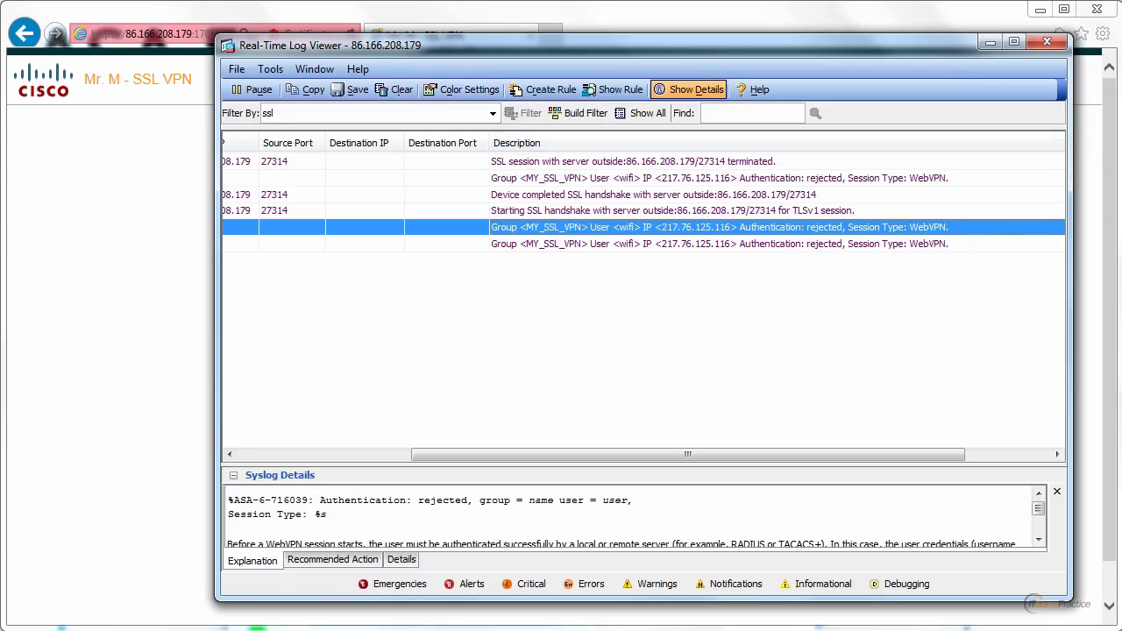
Inspect the rejected and successful WebVPN authentication entries for user wifi in the filtered log, and close the log viewer.
{"action": "left_click", "coordinate": [644, 178]}
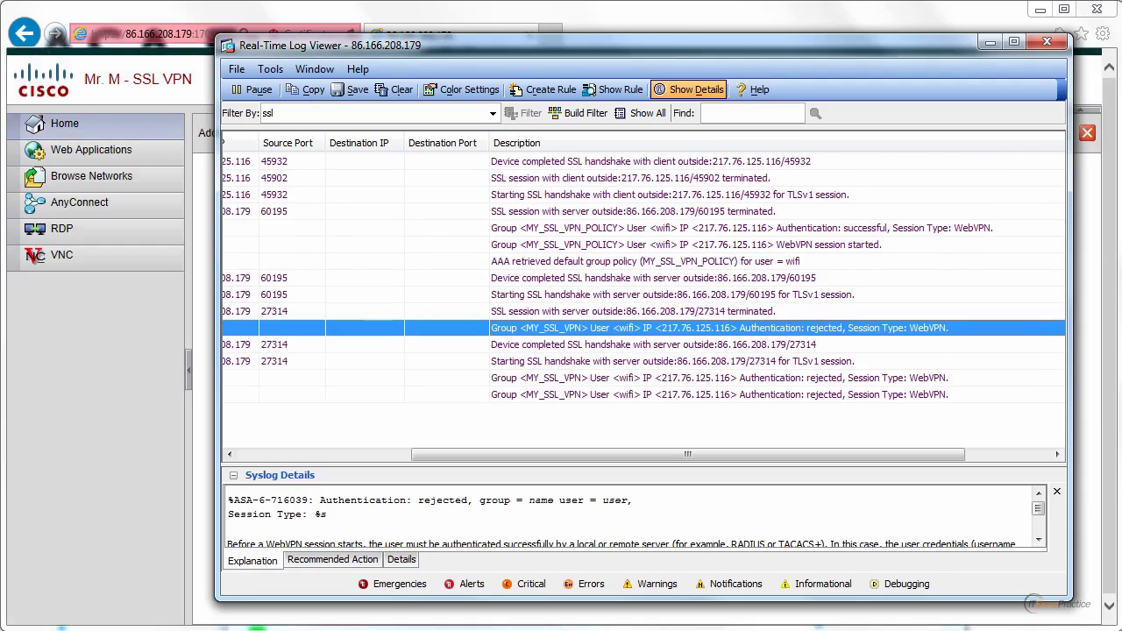
{"action": "left_click", "coordinate": [644, 228]}
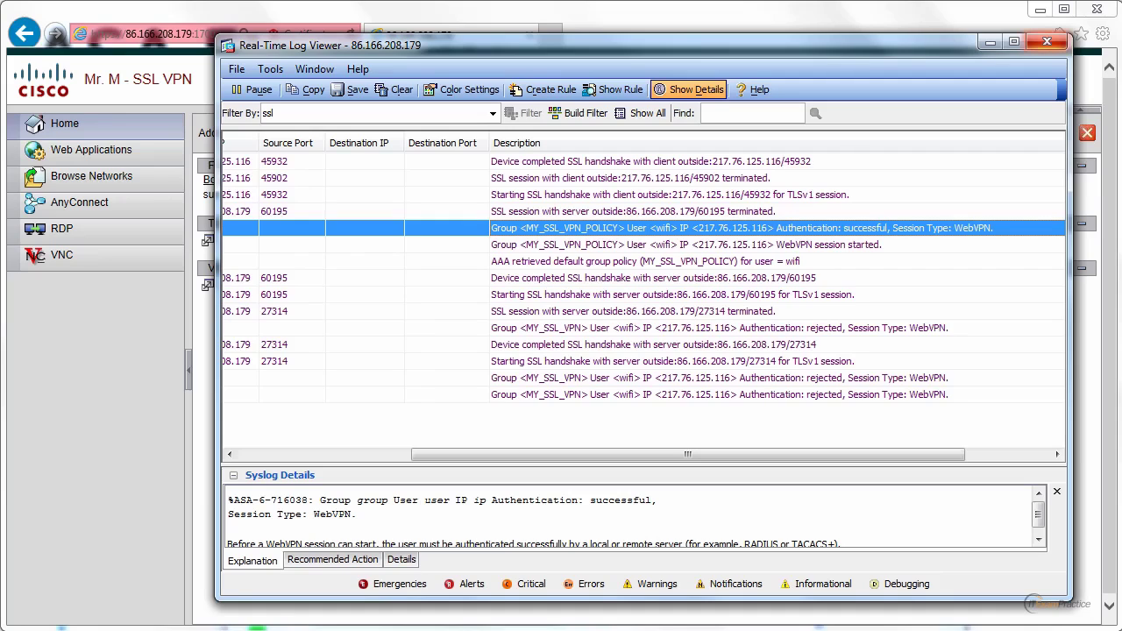
{"action": "left_click", "coordinate": [1047, 42]}
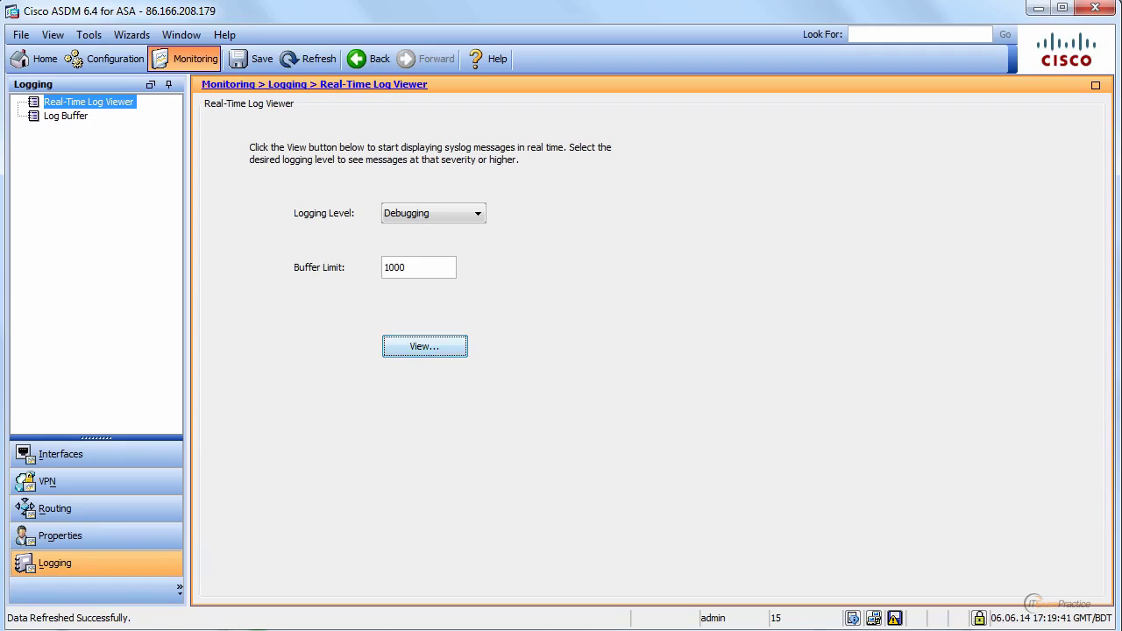
Review the DHCP server table, DHCP client lease information and DHCP statistics in the interface monitoring section.
{"action": "left_click", "coordinate": [61, 454]}
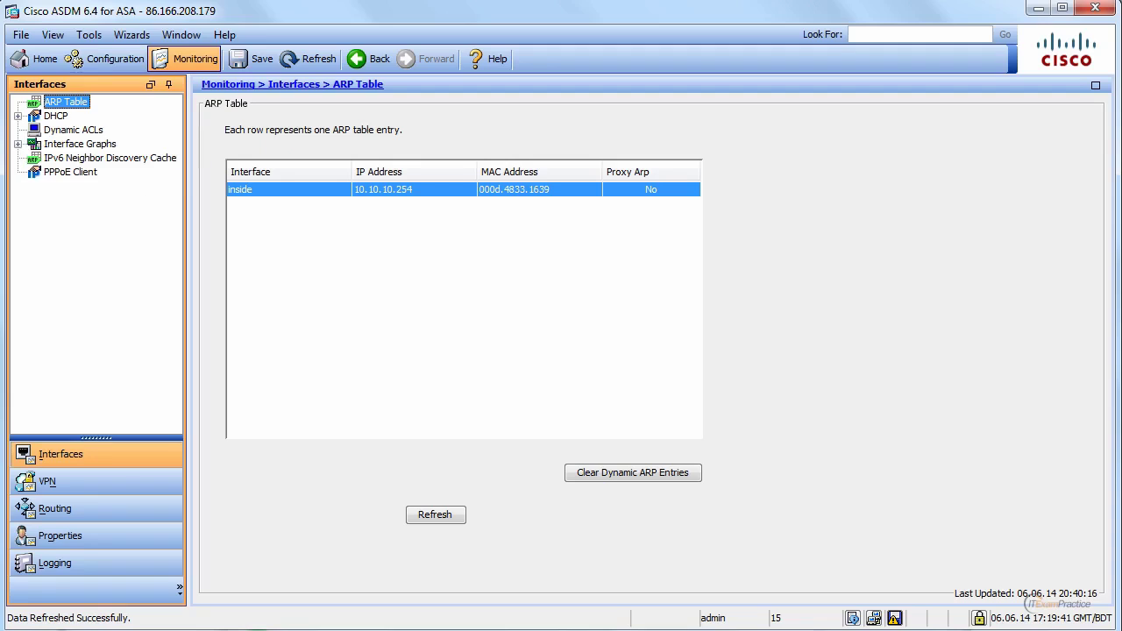
{"action": "left_click", "coordinate": [18, 116]}
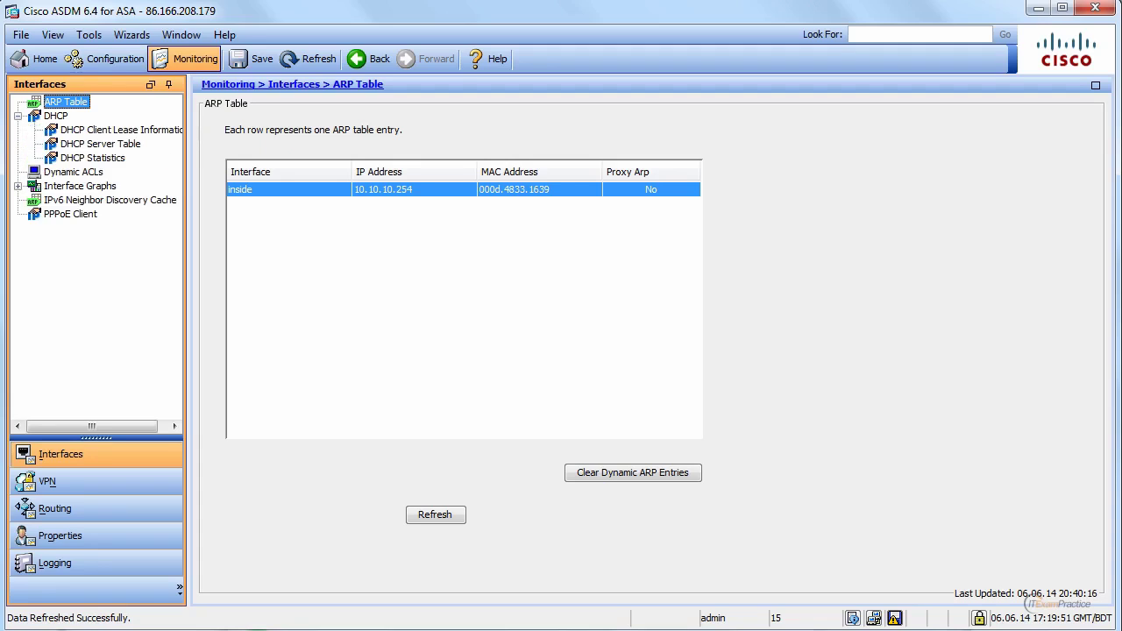
{"action": "left_click", "coordinate": [100, 144]}
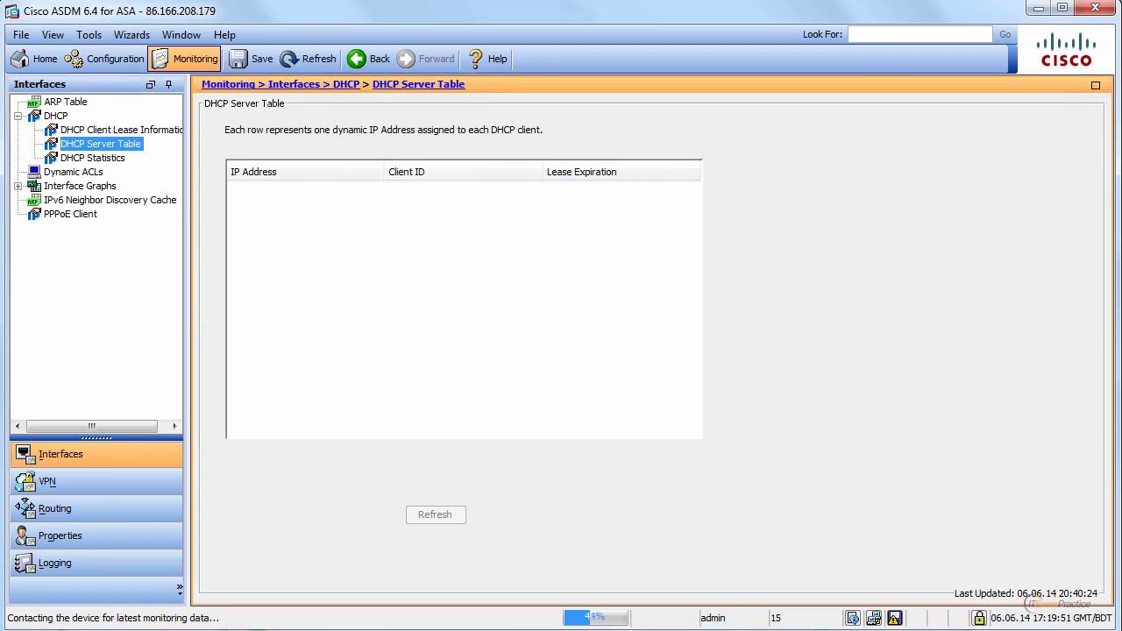
{"action": "left_click", "coordinate": [114, 130]}
{"action": "left_click", "coordinate": [82, 158]}
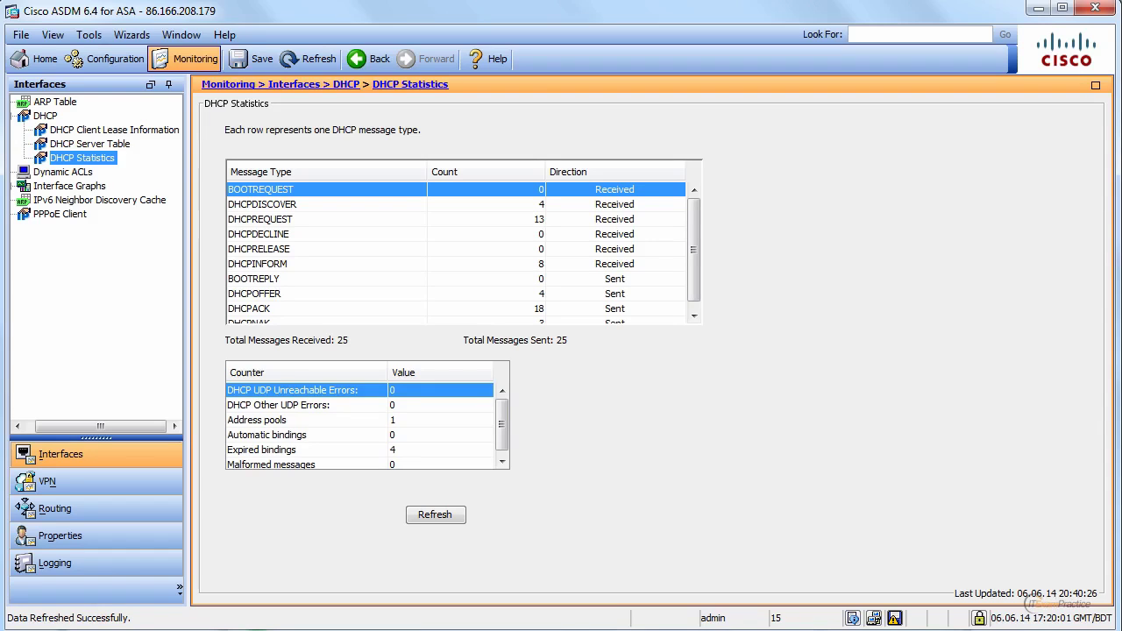
Show the Bit Rates graph for the inside interface and enlarge its graph window to read the whole plot.
{"action": "left_click", "coordinate": [70, 185]}
{"action": "left_click", "coordinate": [61, 200]}
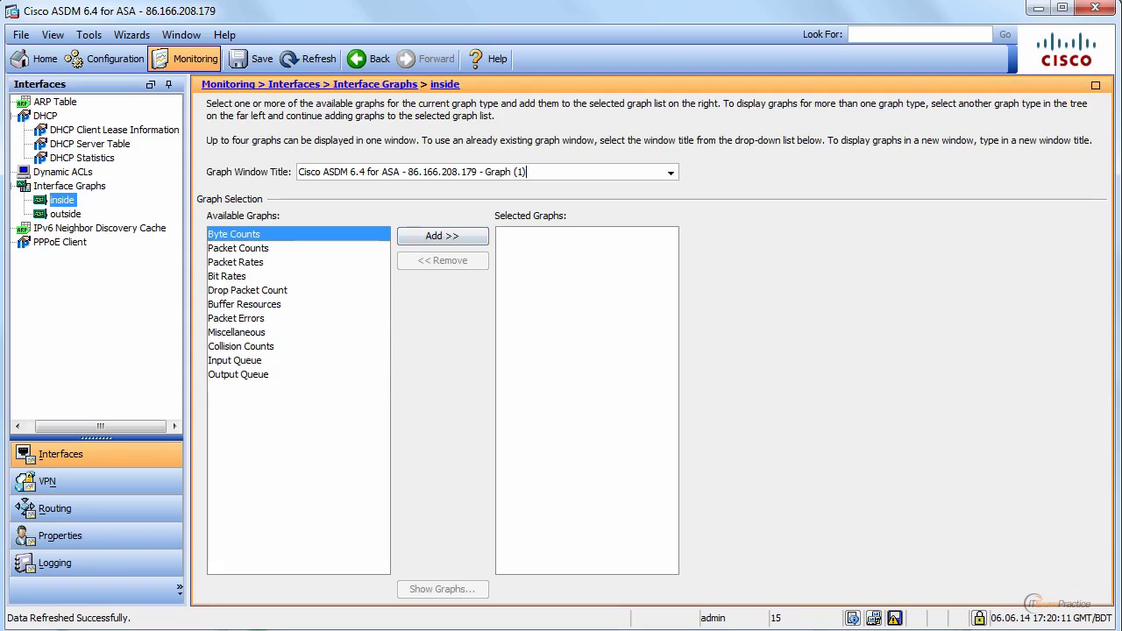
{"action": "left_click", "coordinate": [227, 276]}
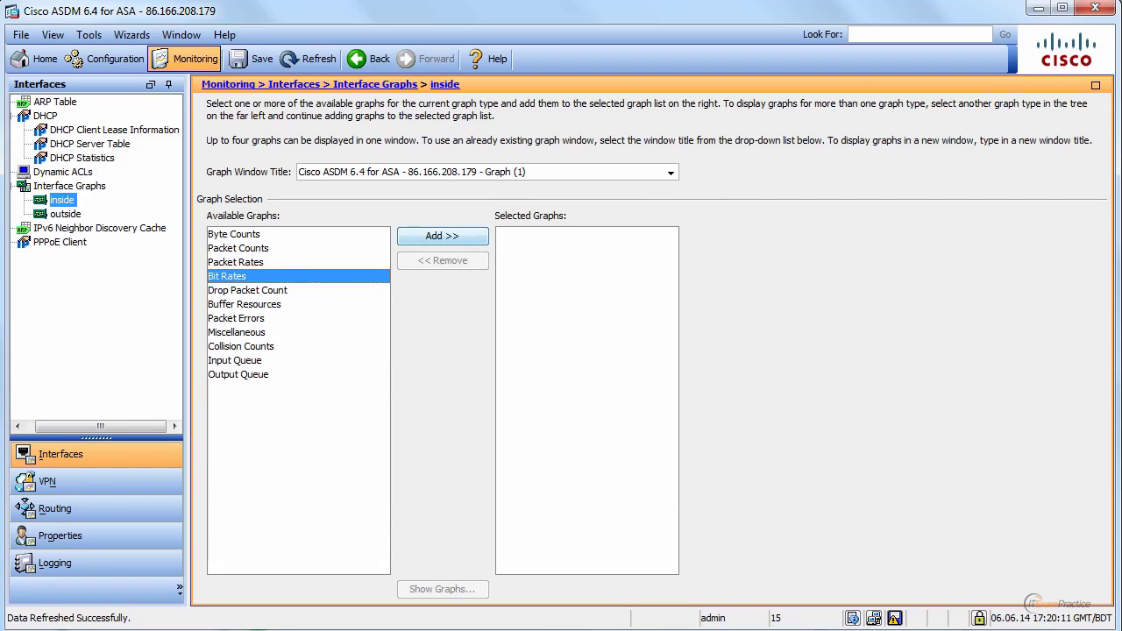
{"action": "left_click", "coordinate": [442, 235]}
{"action": "left_click", "coordinate": [442, 589]}
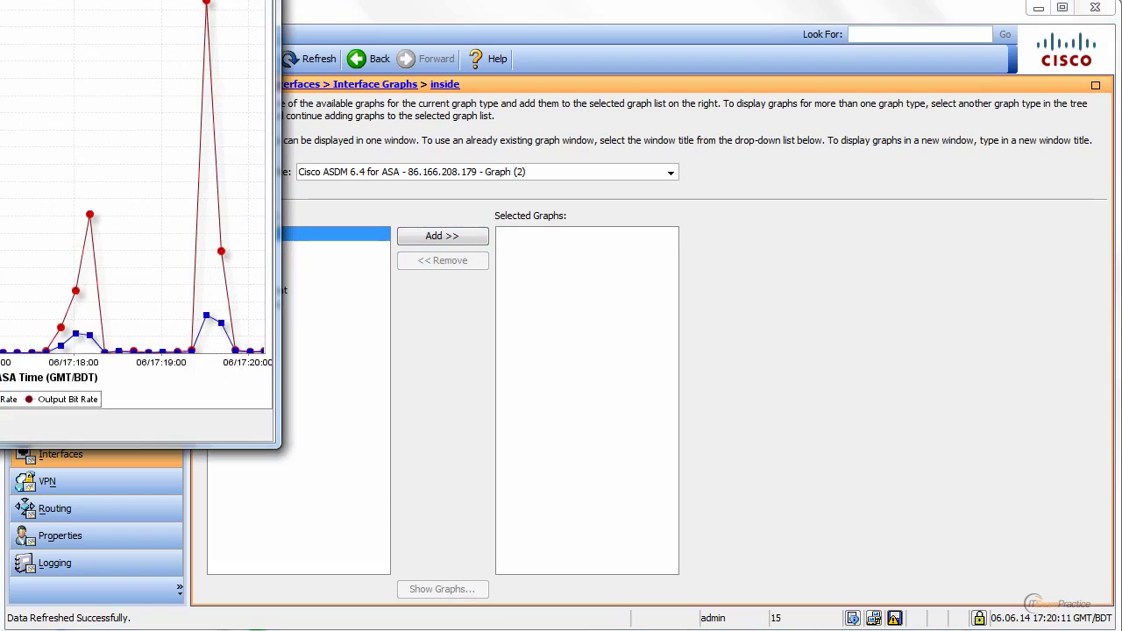
{"action": "left_click_drag", "start_coordinate": [37, 0], "coordinate": [464, 35]}
{"action": "left_click_drag", "start_coordinate": [720, 315], "coordinate": [992, 315]}
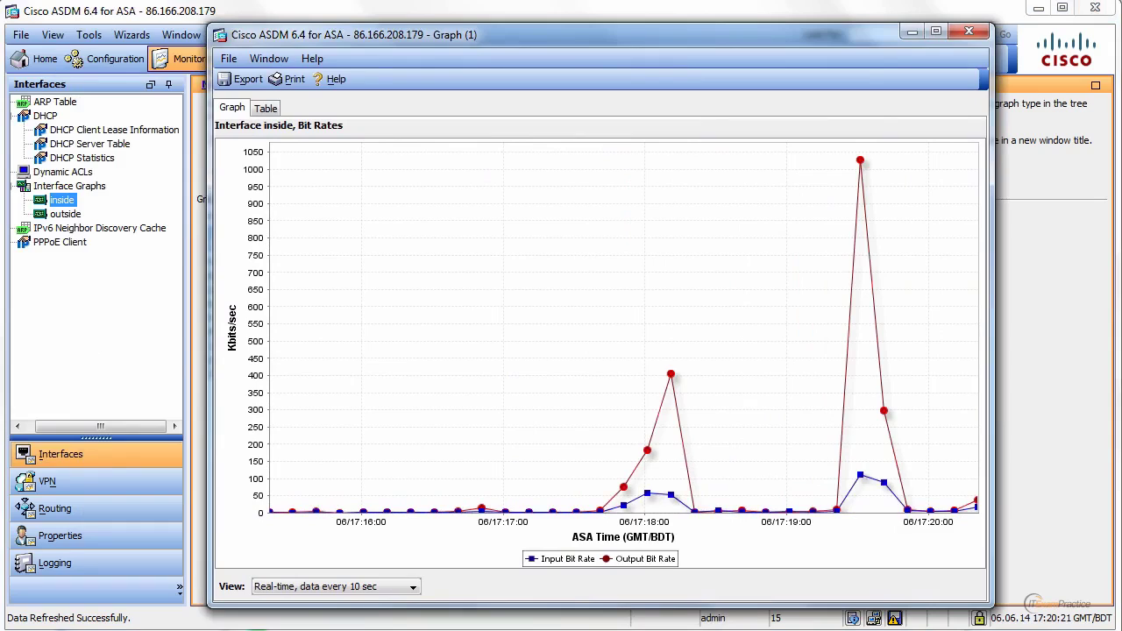
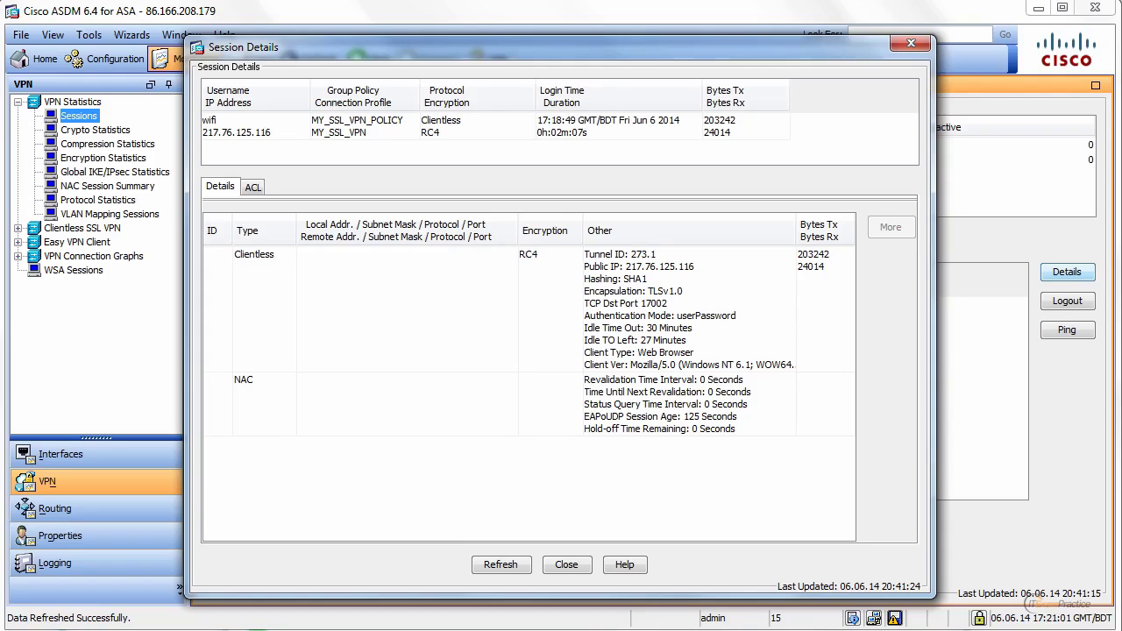
Close the VPN session details and review the routing table, the OSPF neighbors and the AAA server statistics.
{"action": "left_click", "coordinate": [911, 42]}
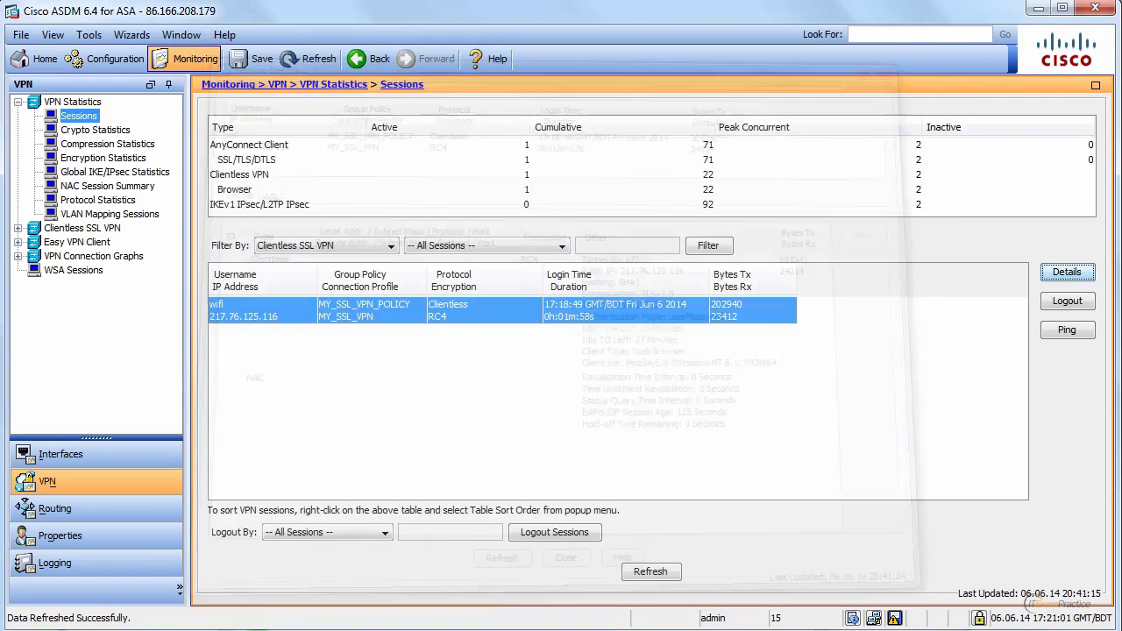
{"action": "left_click", "coordinate": [96, 508]}
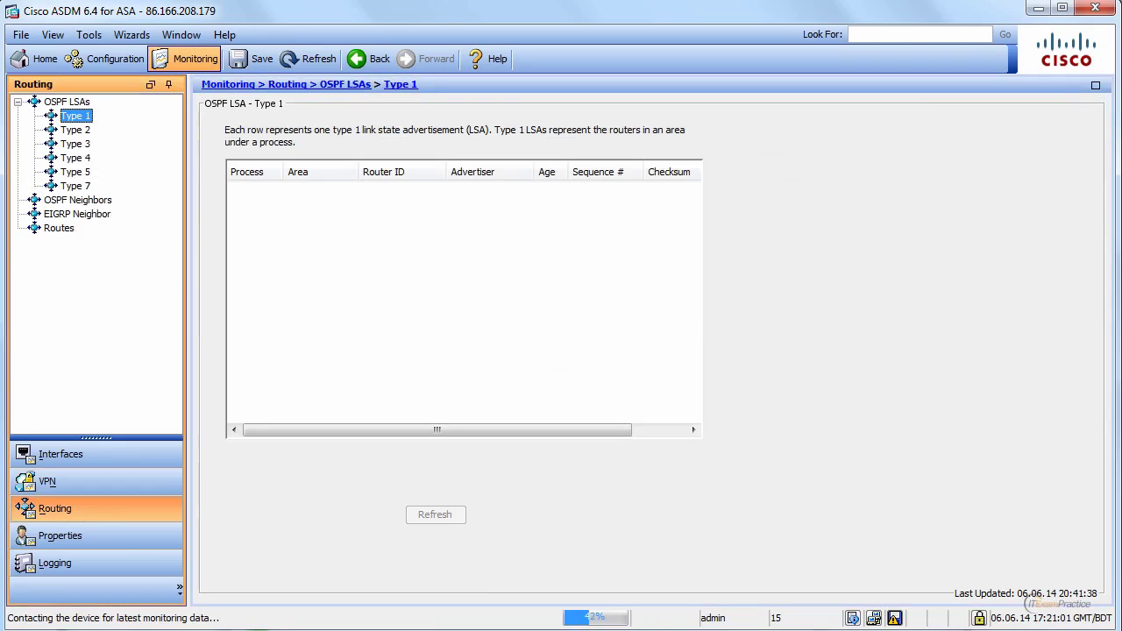
{"action": "left_click", "coordinate": [58, 228]}
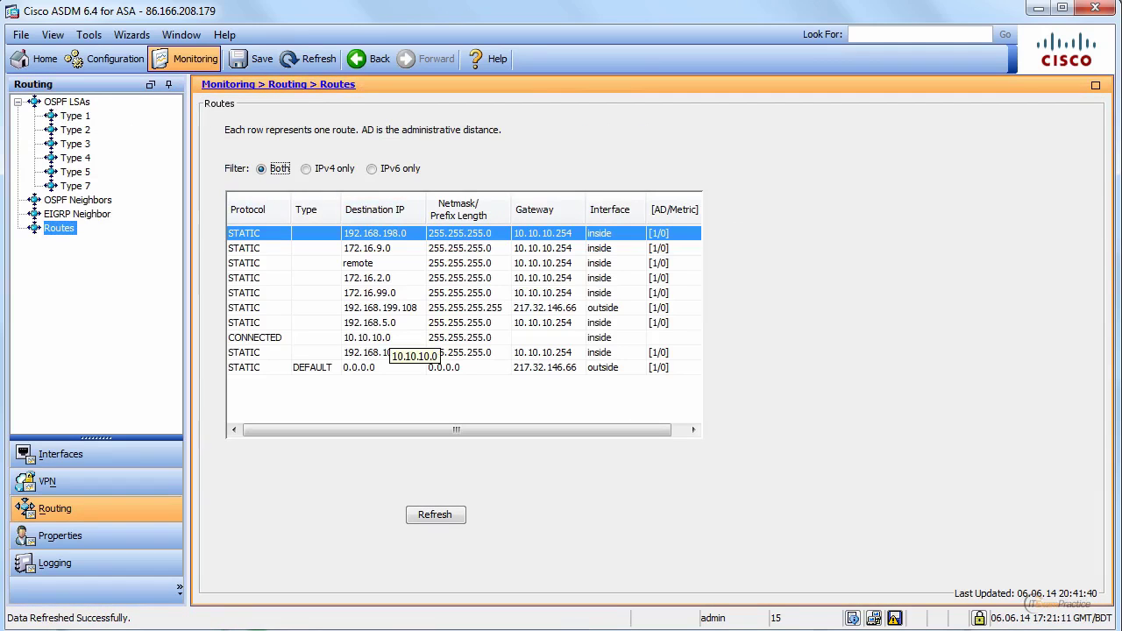
{"action": "left_click", "coordinate": [77, 200]}
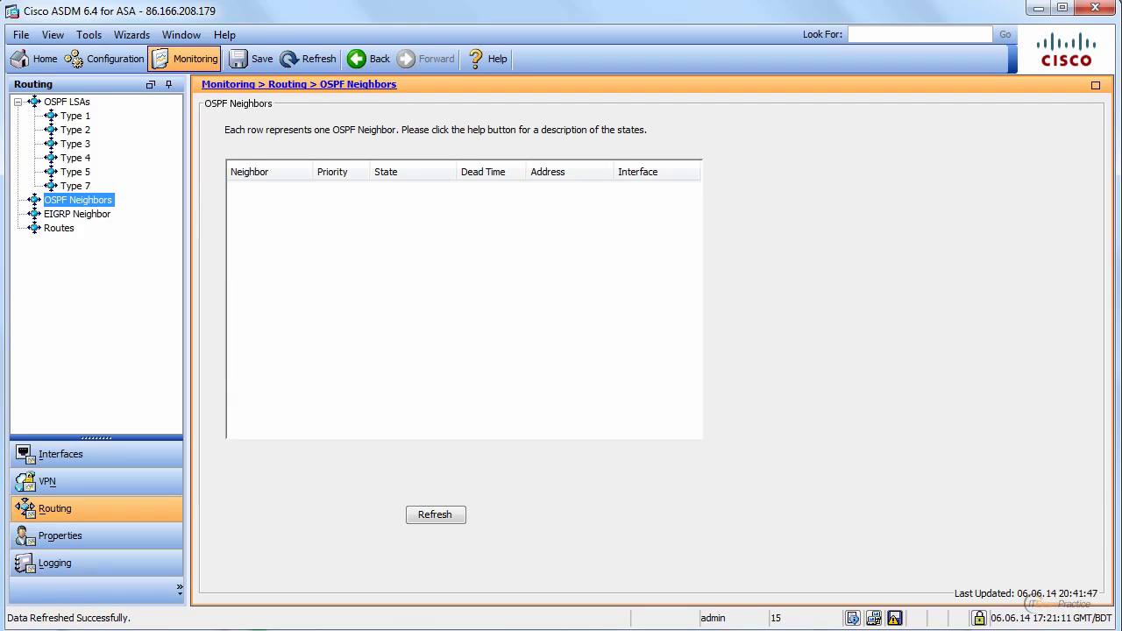
{"action": "left_click", "coordinate": [60, 536]}
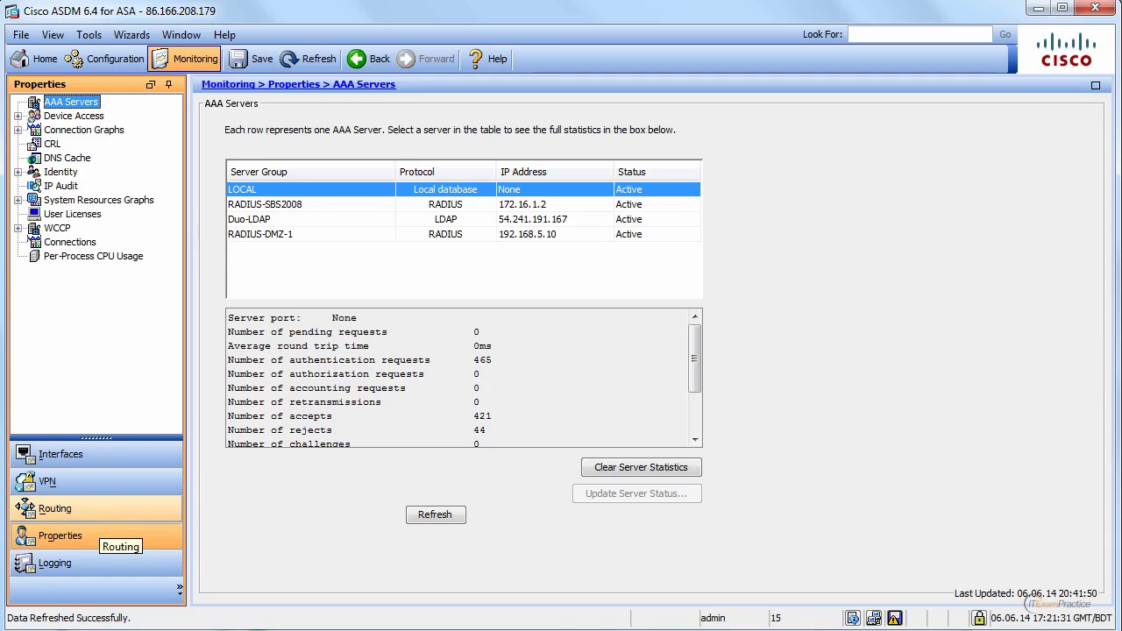
Revisit the VPN, routing, properties and logging monitoring sections, and view the ARP table of the interfaces.
{"action": "left_click", "coordinate": [100, 487]}
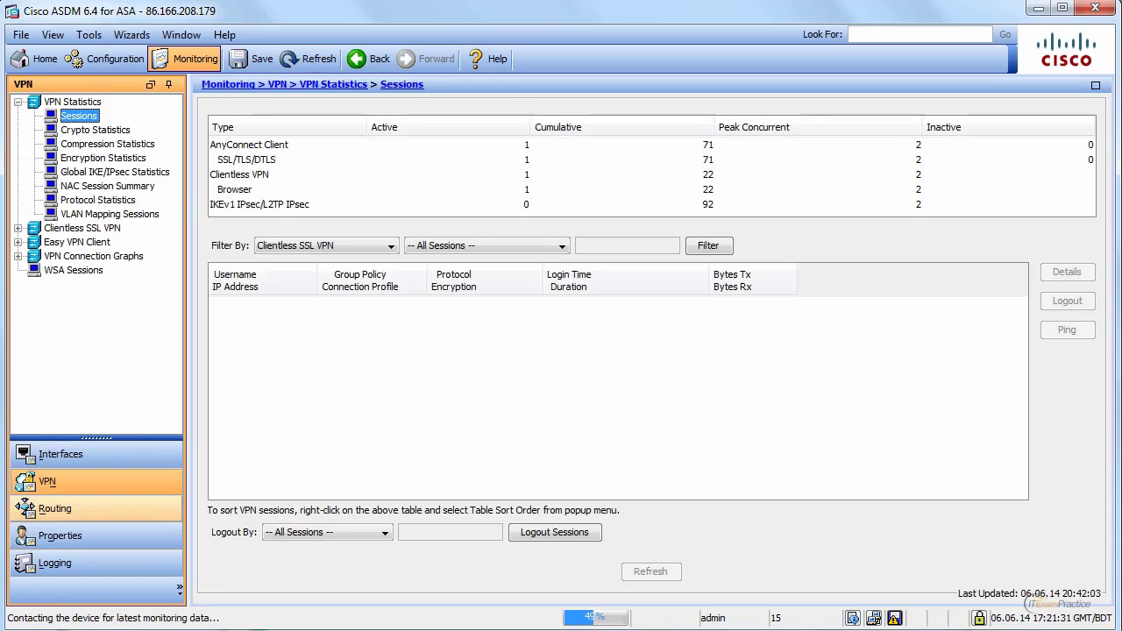
{"action": "left_click", "coordinate": [96, 508]}
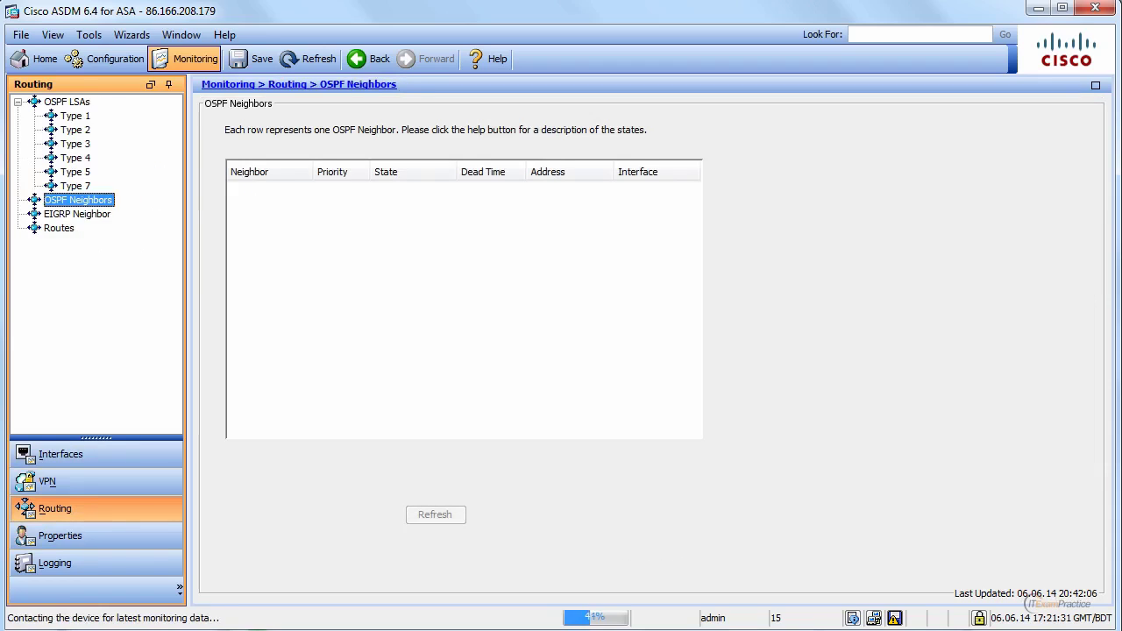
{"action": "left_click", "coordinate": [96, 536]}
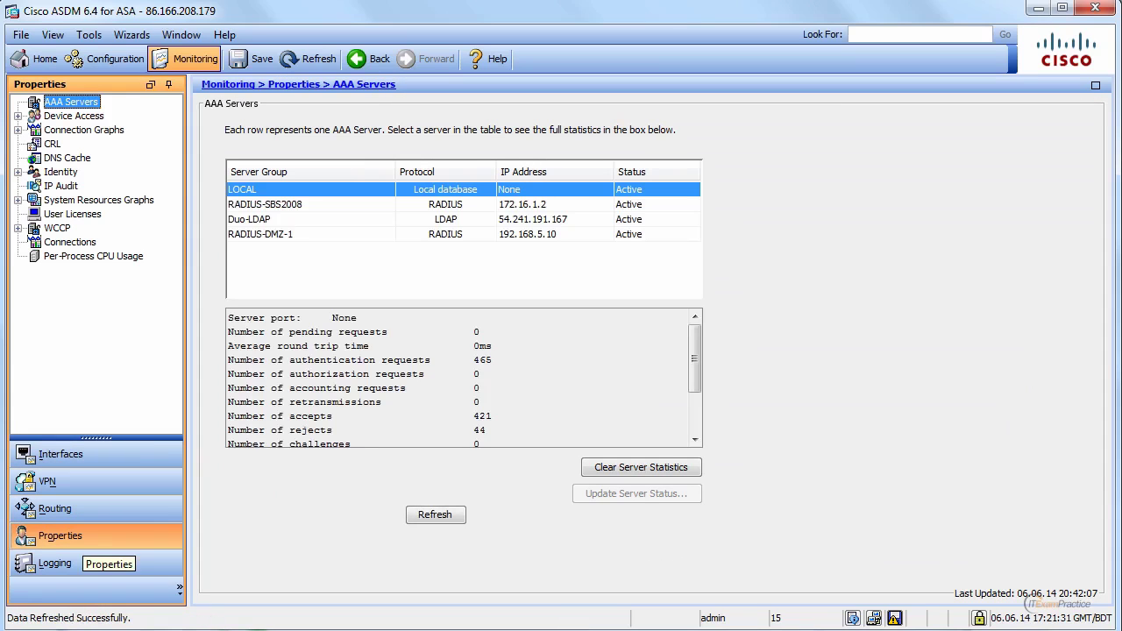
{"action": "left_click", "coordinate": [88, 563]}
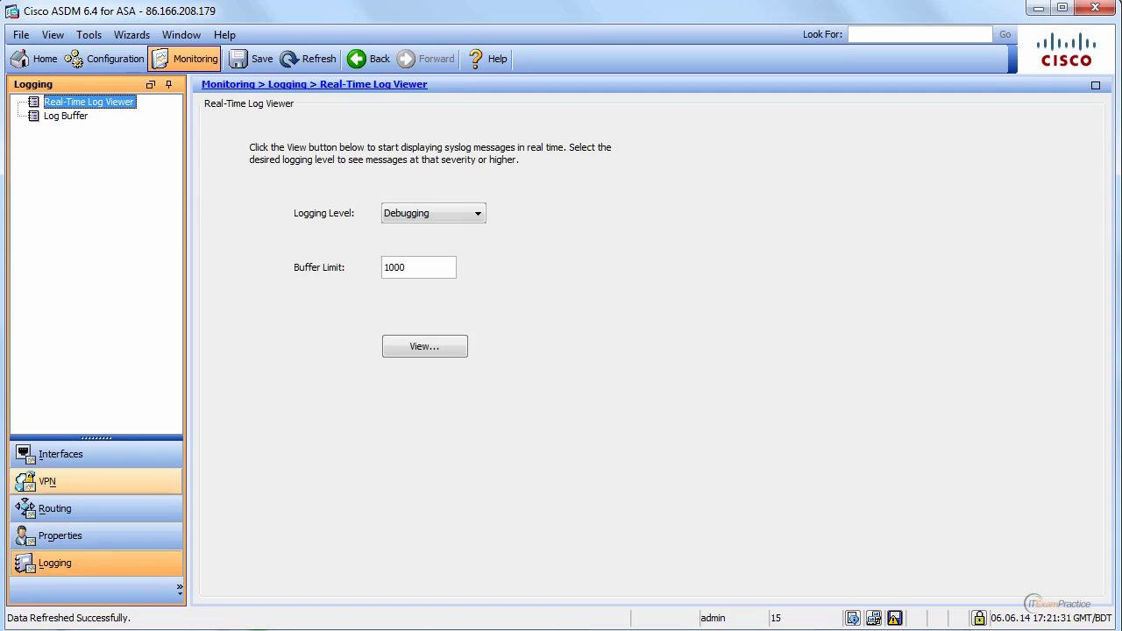
{"action": "left_click", "coordinate": [96, 454]}
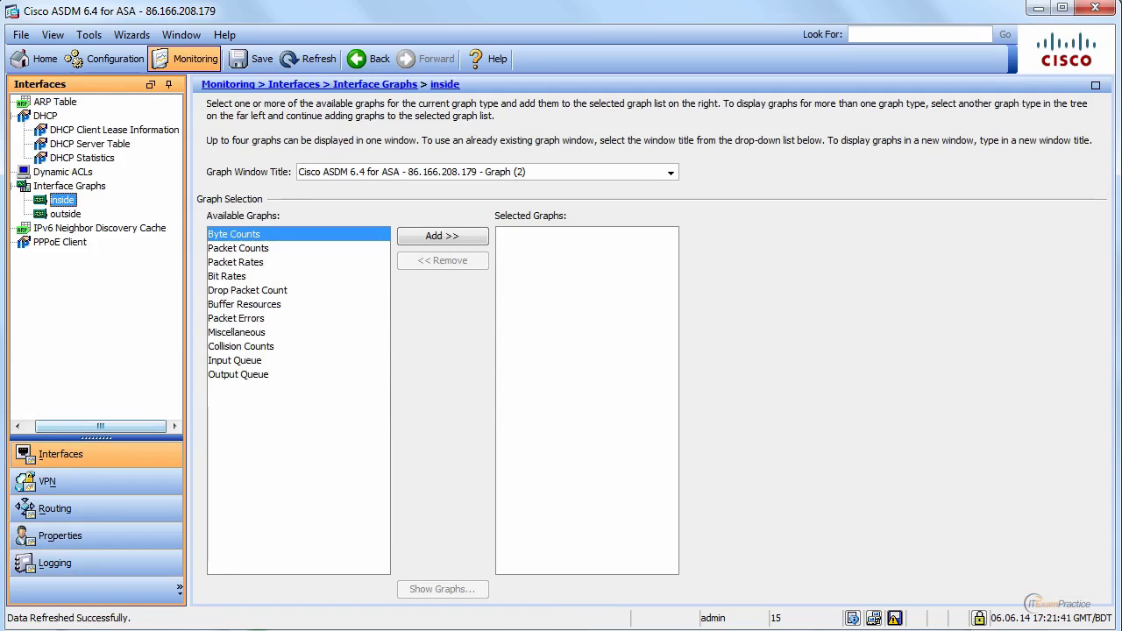
{"action": "left_click", "coordinate": [54, 102]}
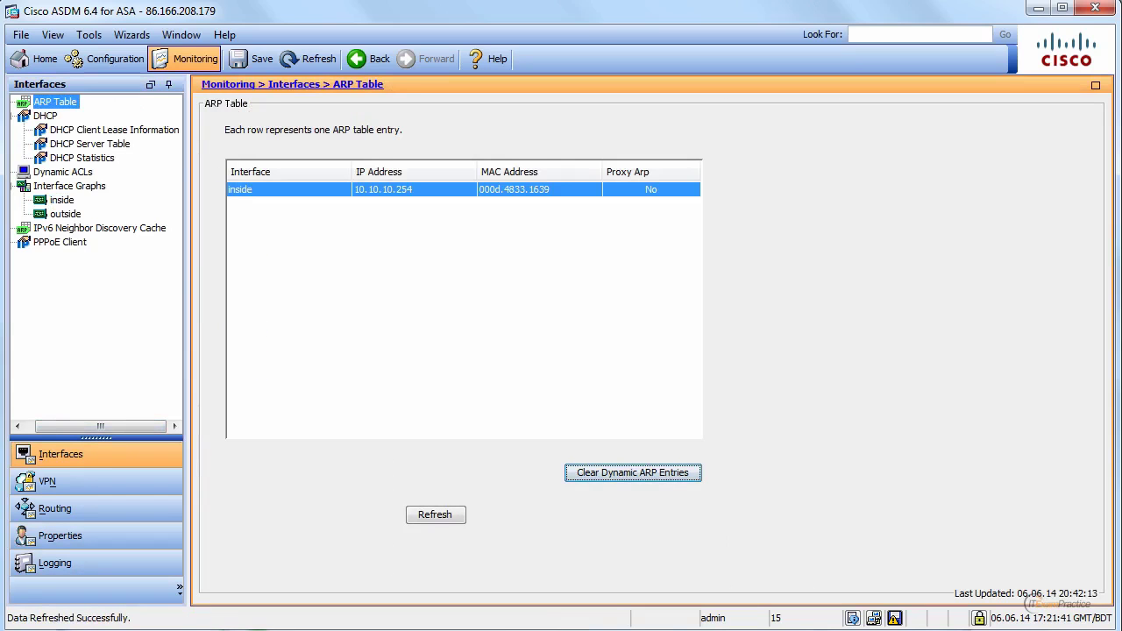